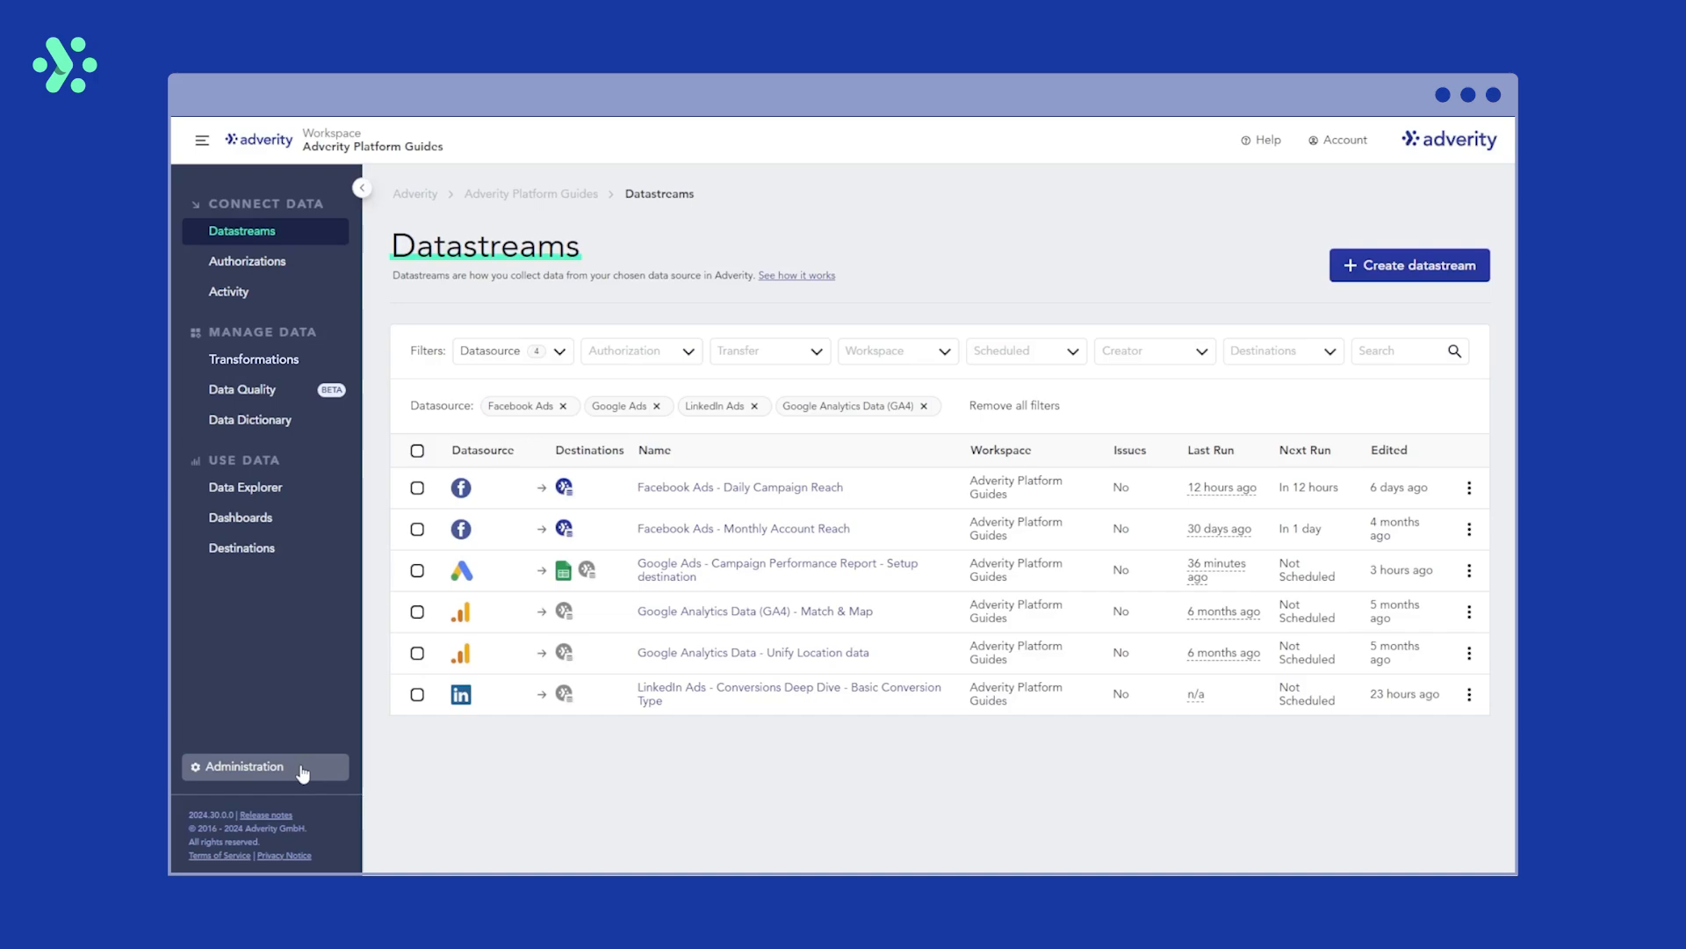
Start creating a workspace in the administration settings and name it New Example Workspace
click(303, 772)
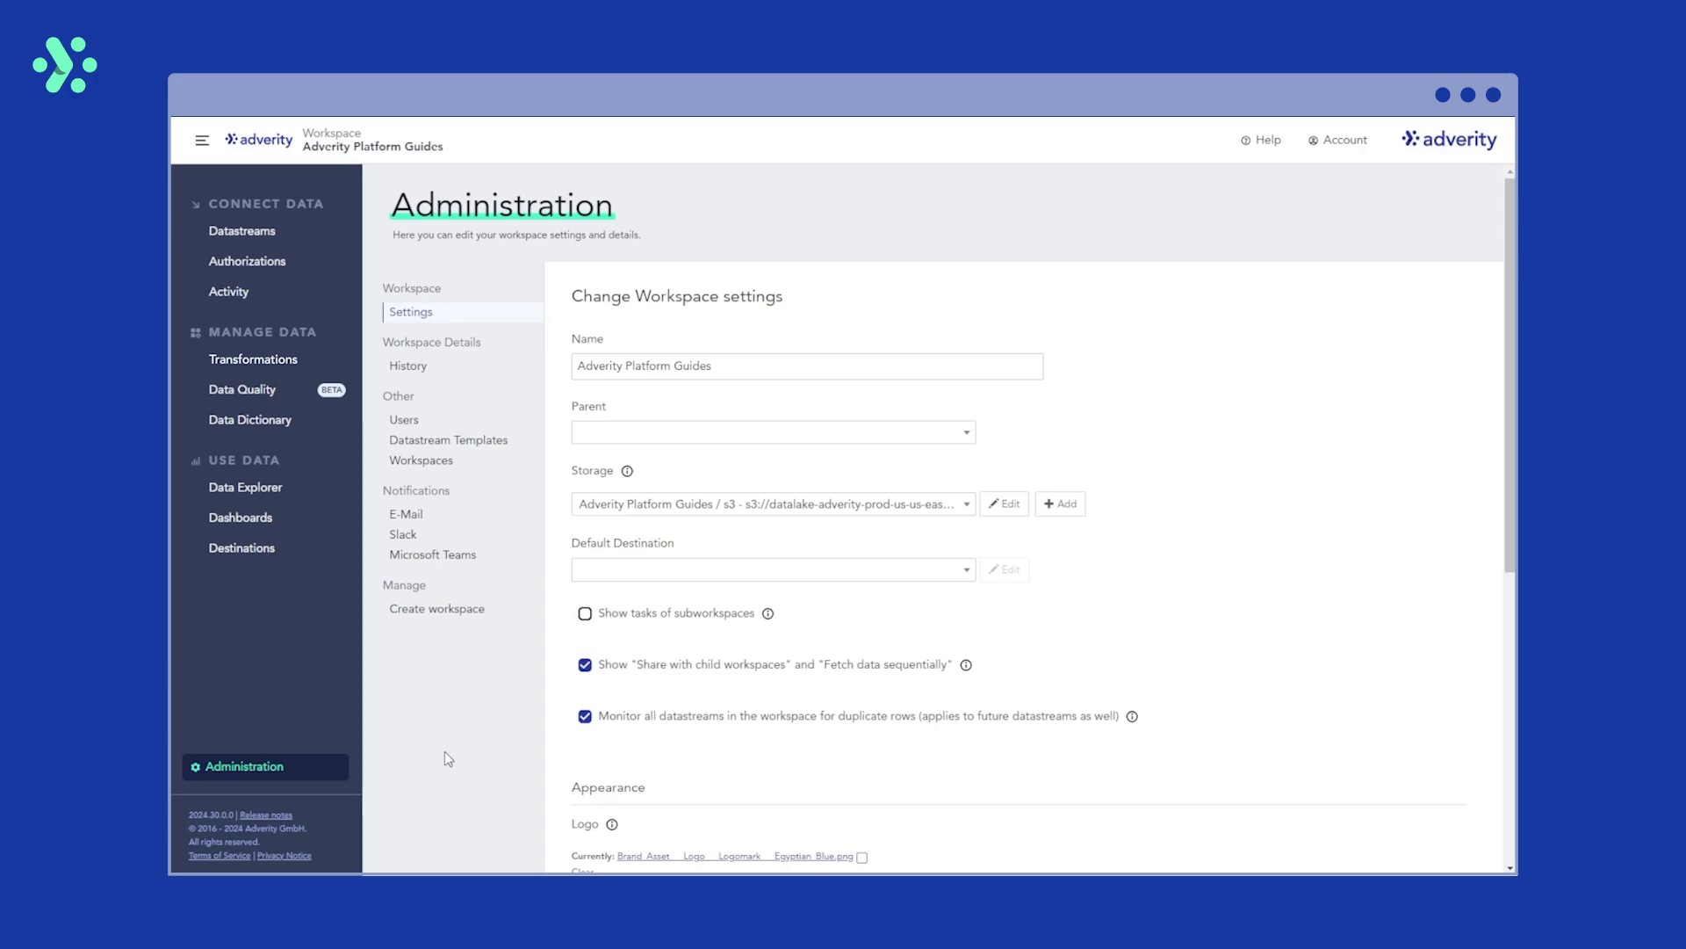
click(498, 612)
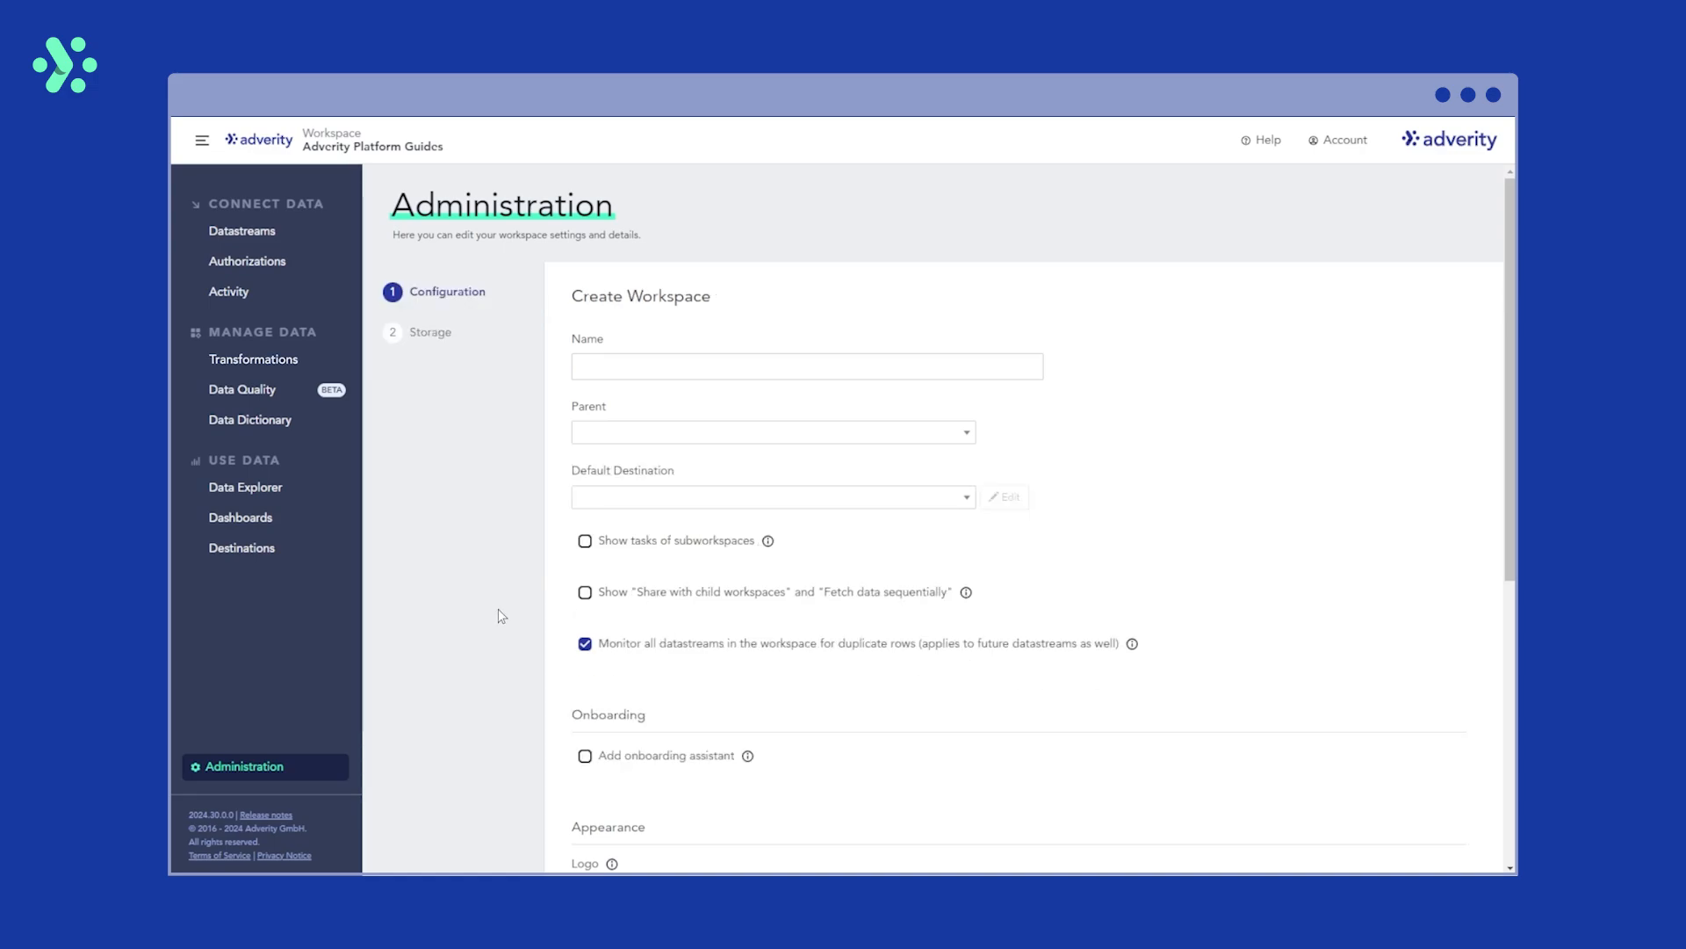
click(591, 371)
text(New Example Workspace)
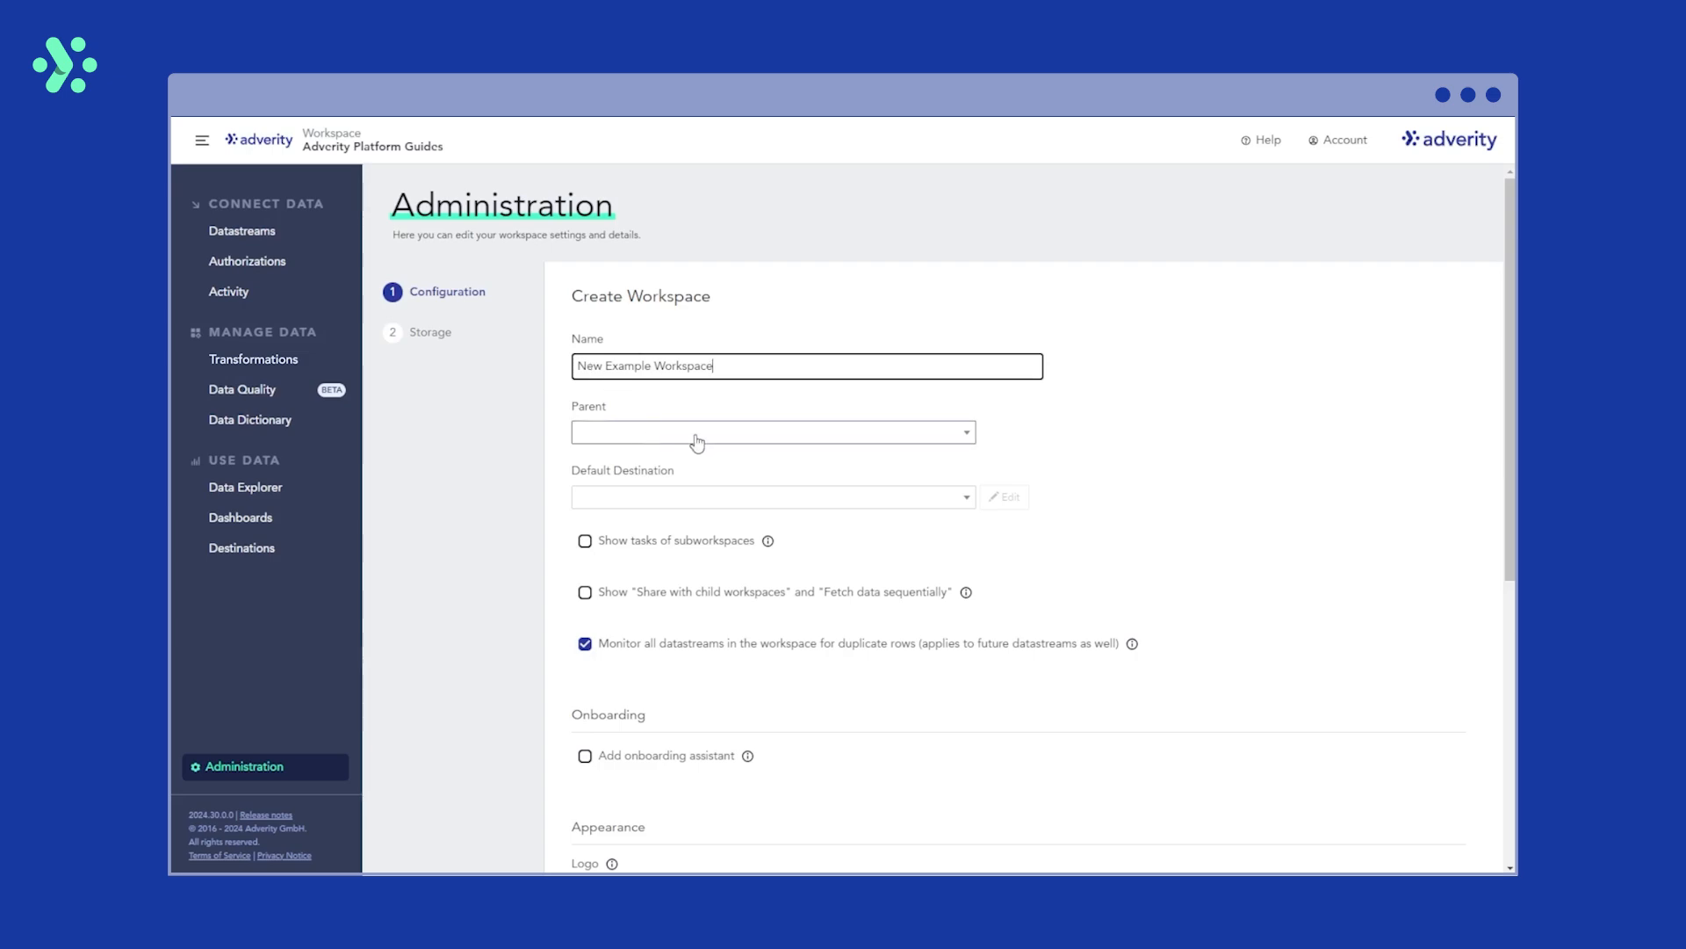
Set the workspace's parent to Adverity Platform Guides and its default destination to Adverity Data Storage
click(848, 439)
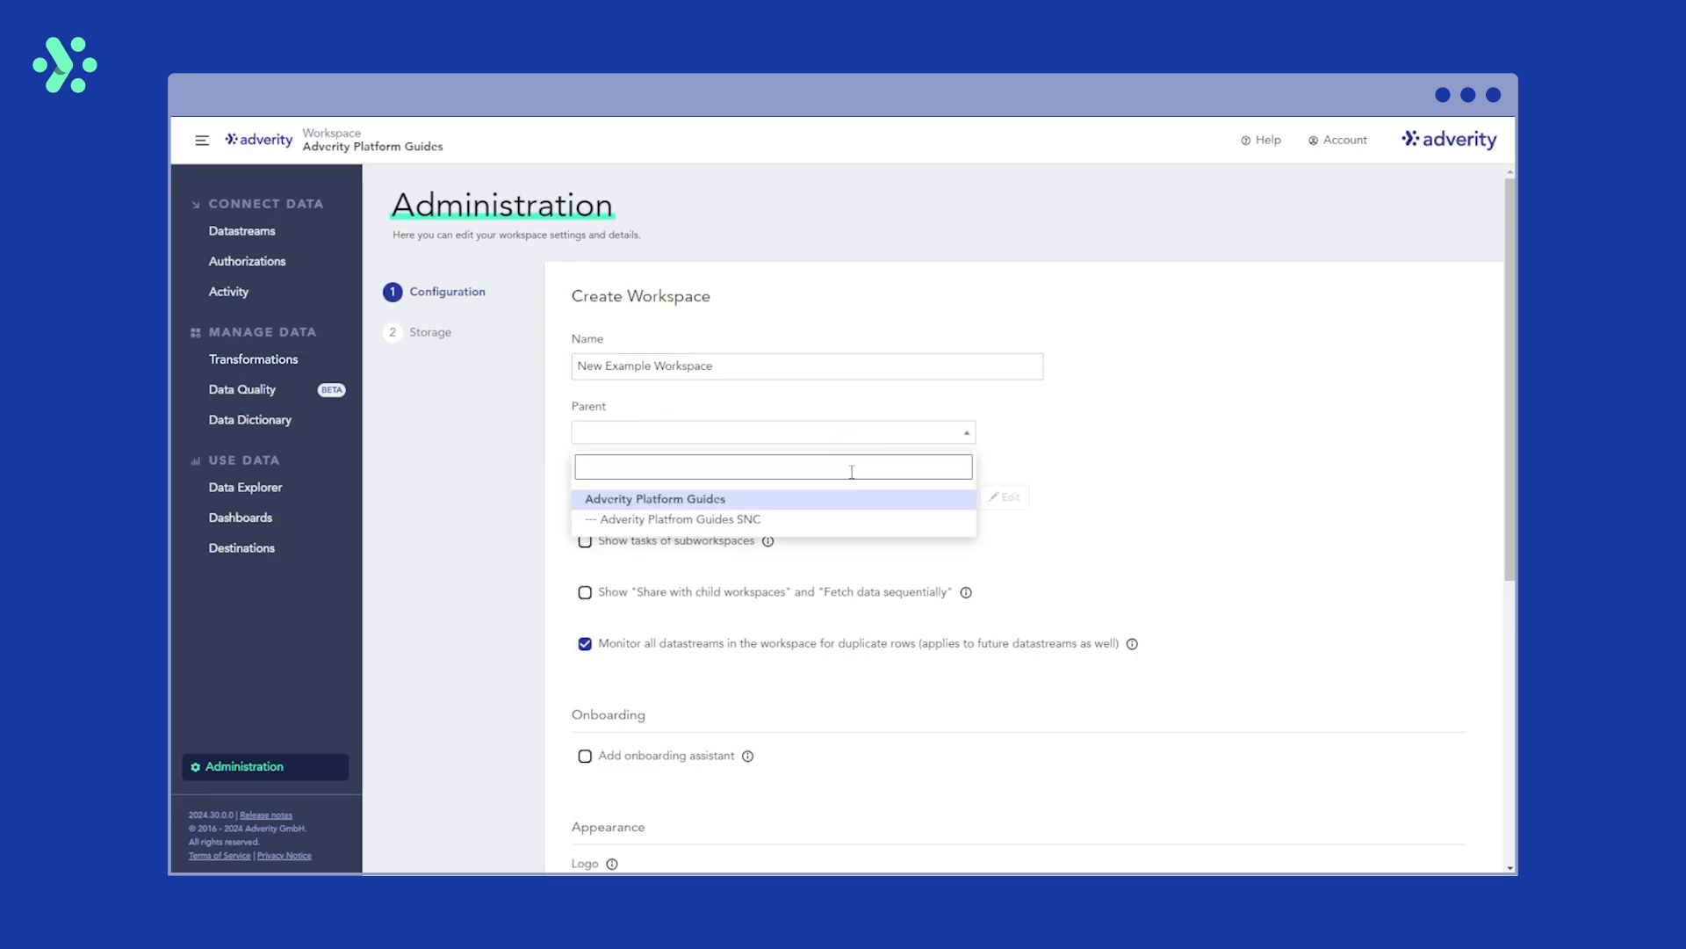
click(846, 507)
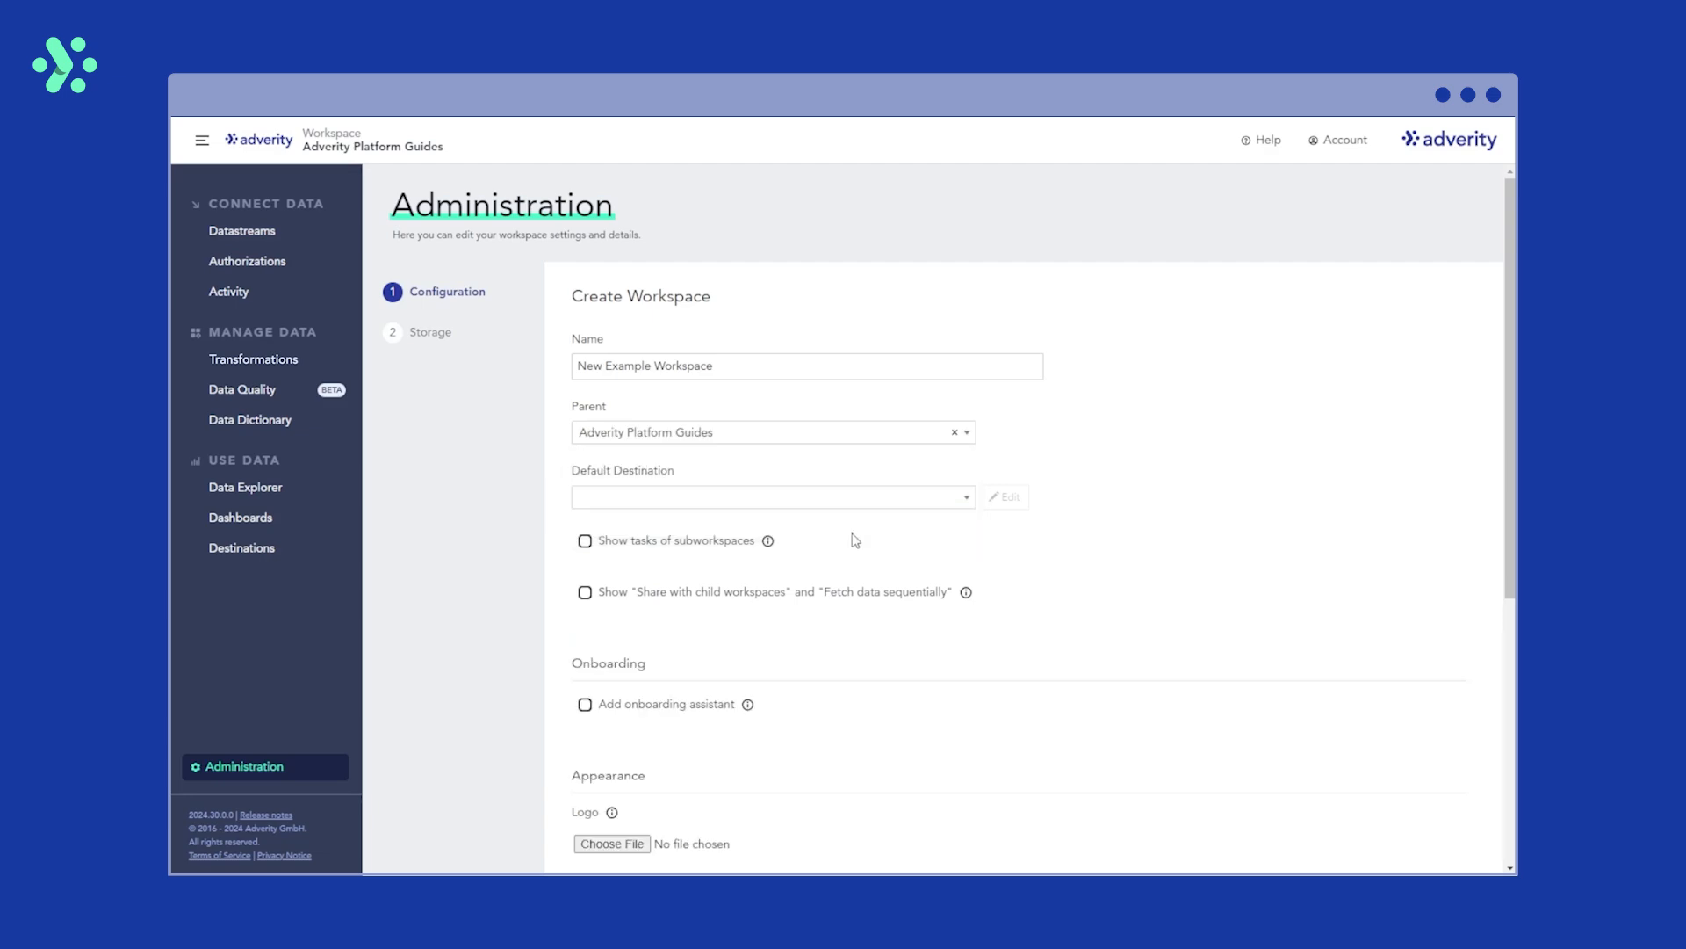
click(970, 511)
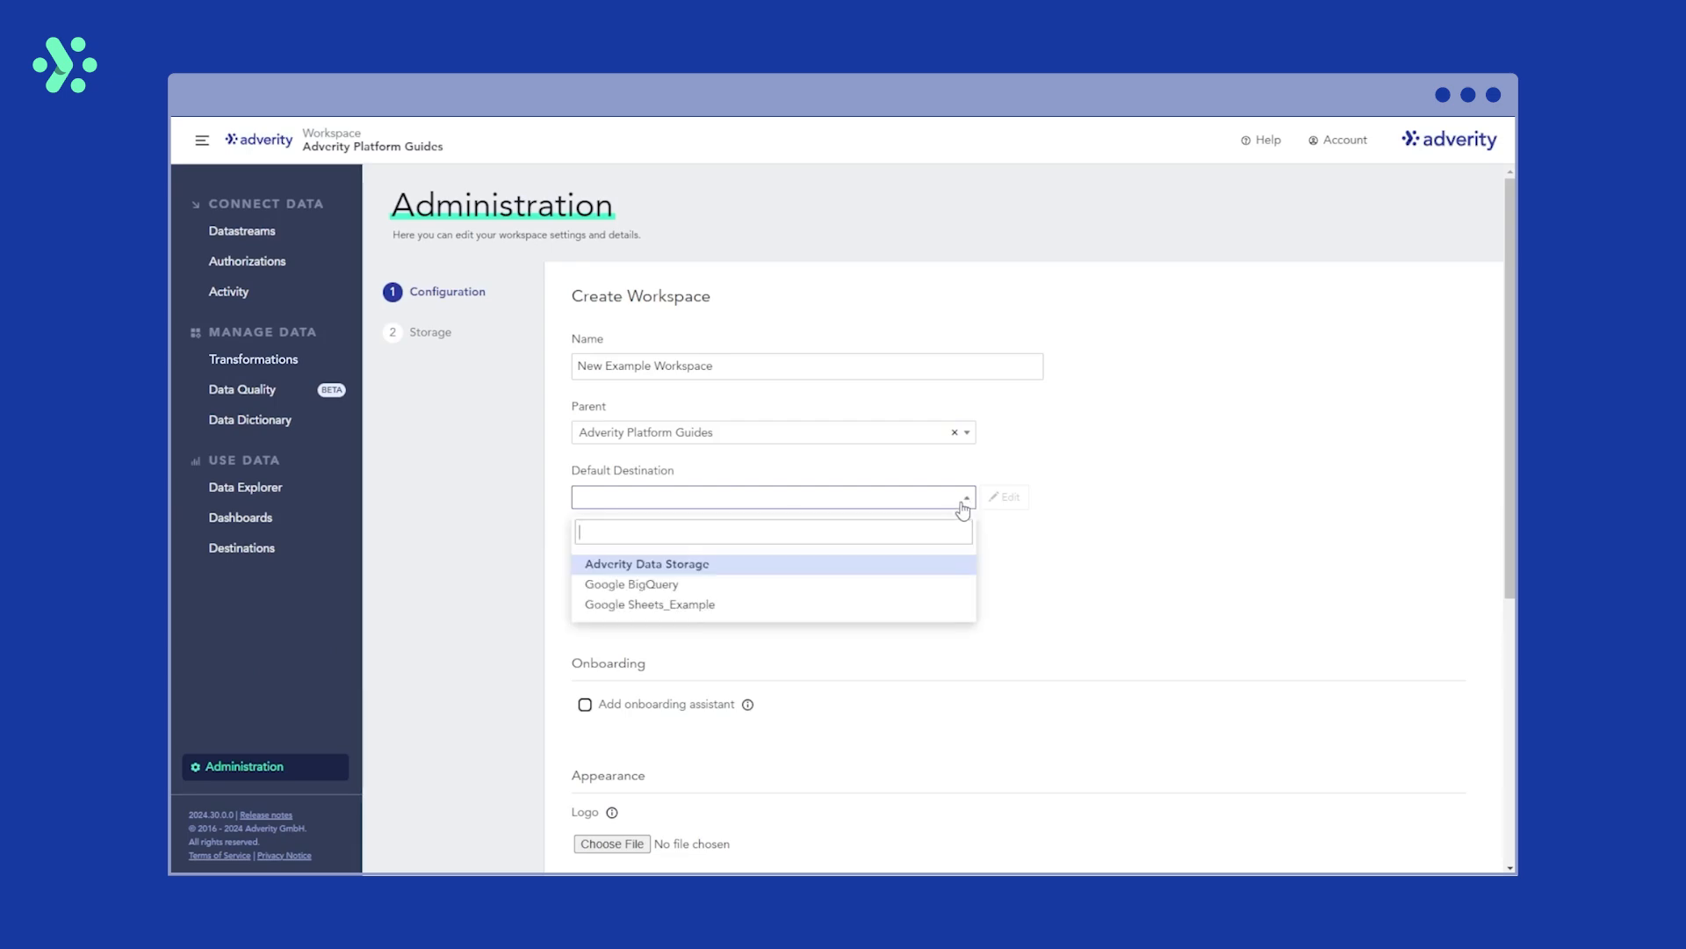
click(963, 577)
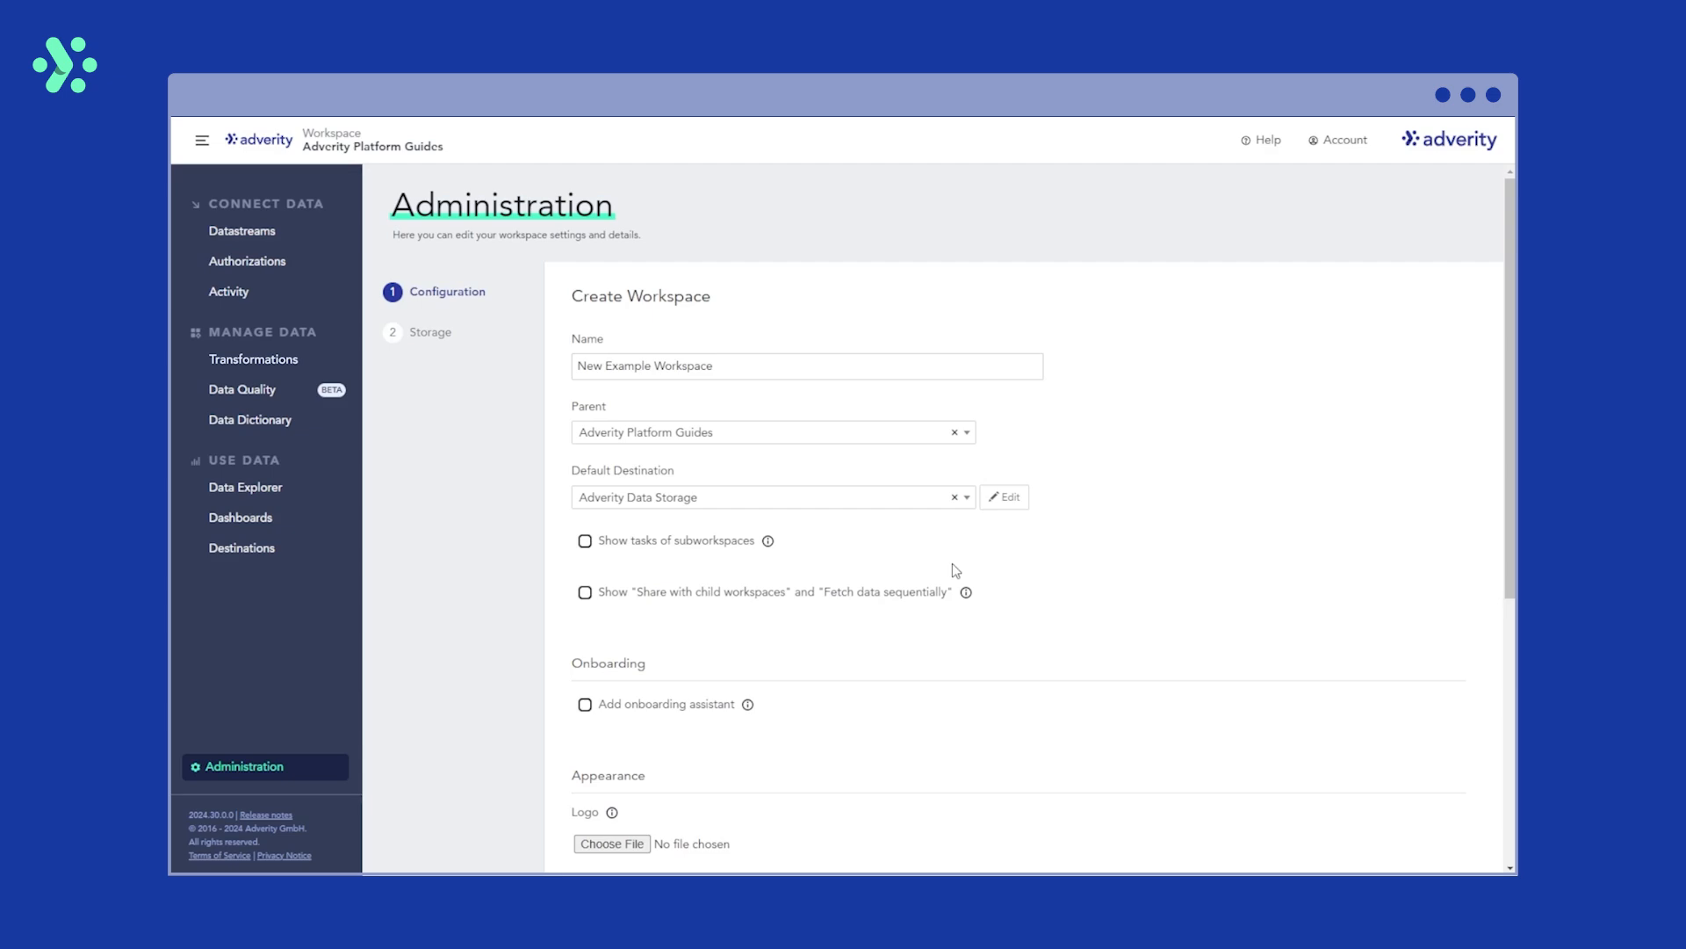
Enable showing tasks of subworkspaces and showing the "Share with child workspaces" and "Fetch data sequentially" options for the workspace
click(769, 542)
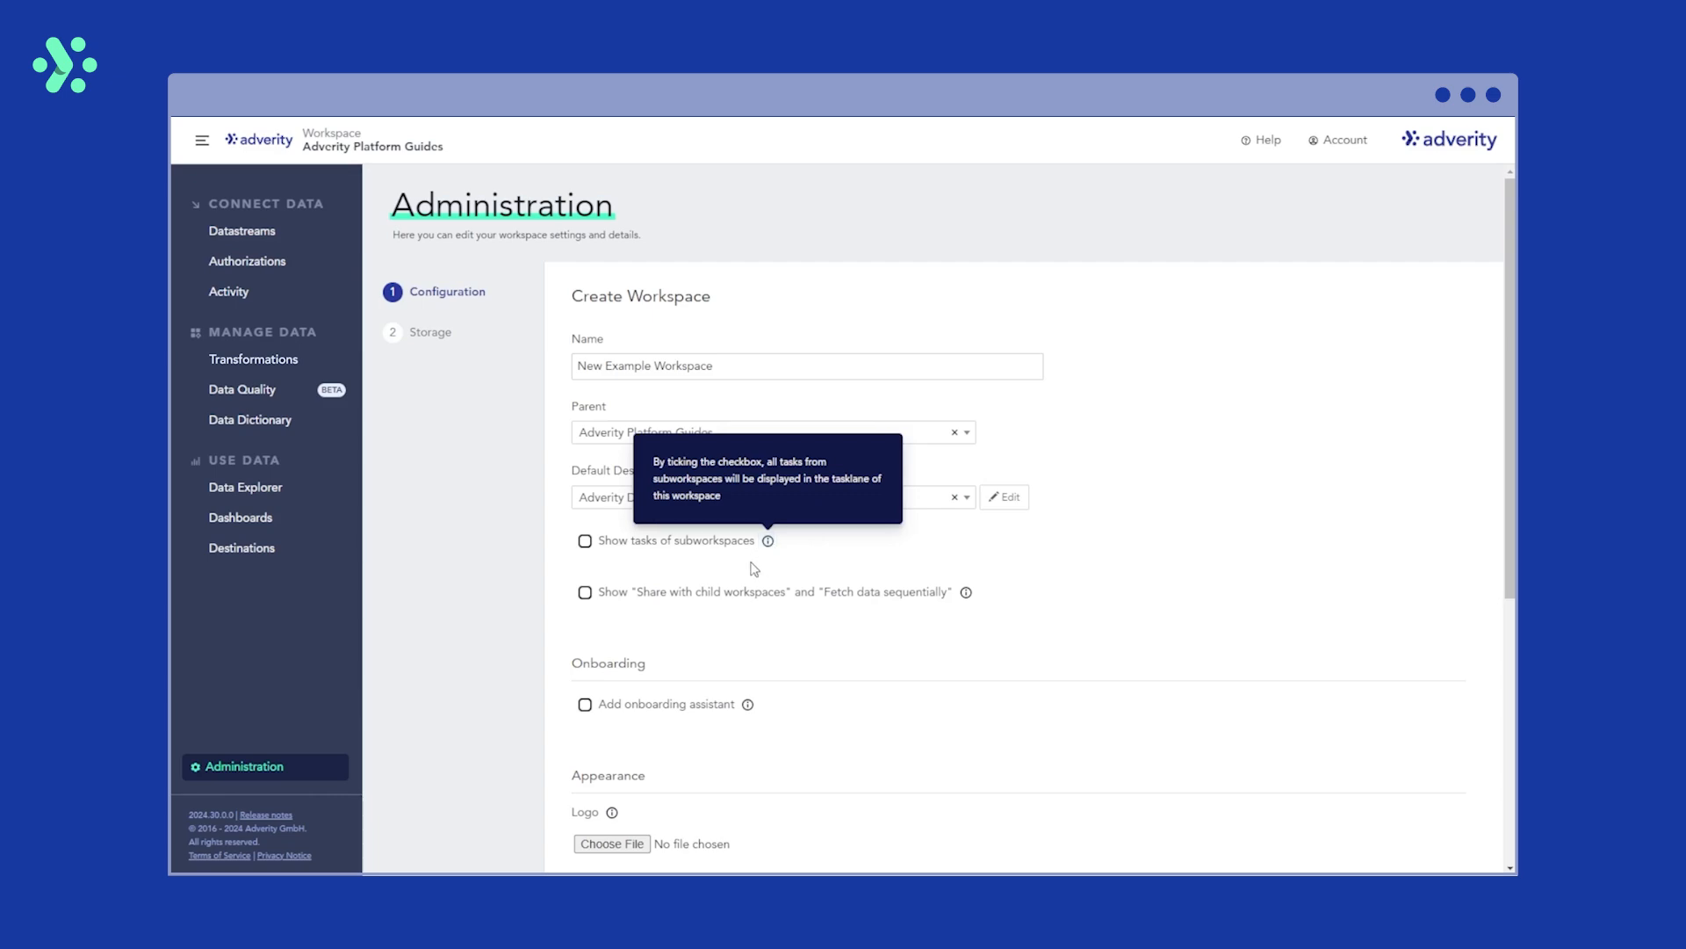
click(586, 545)
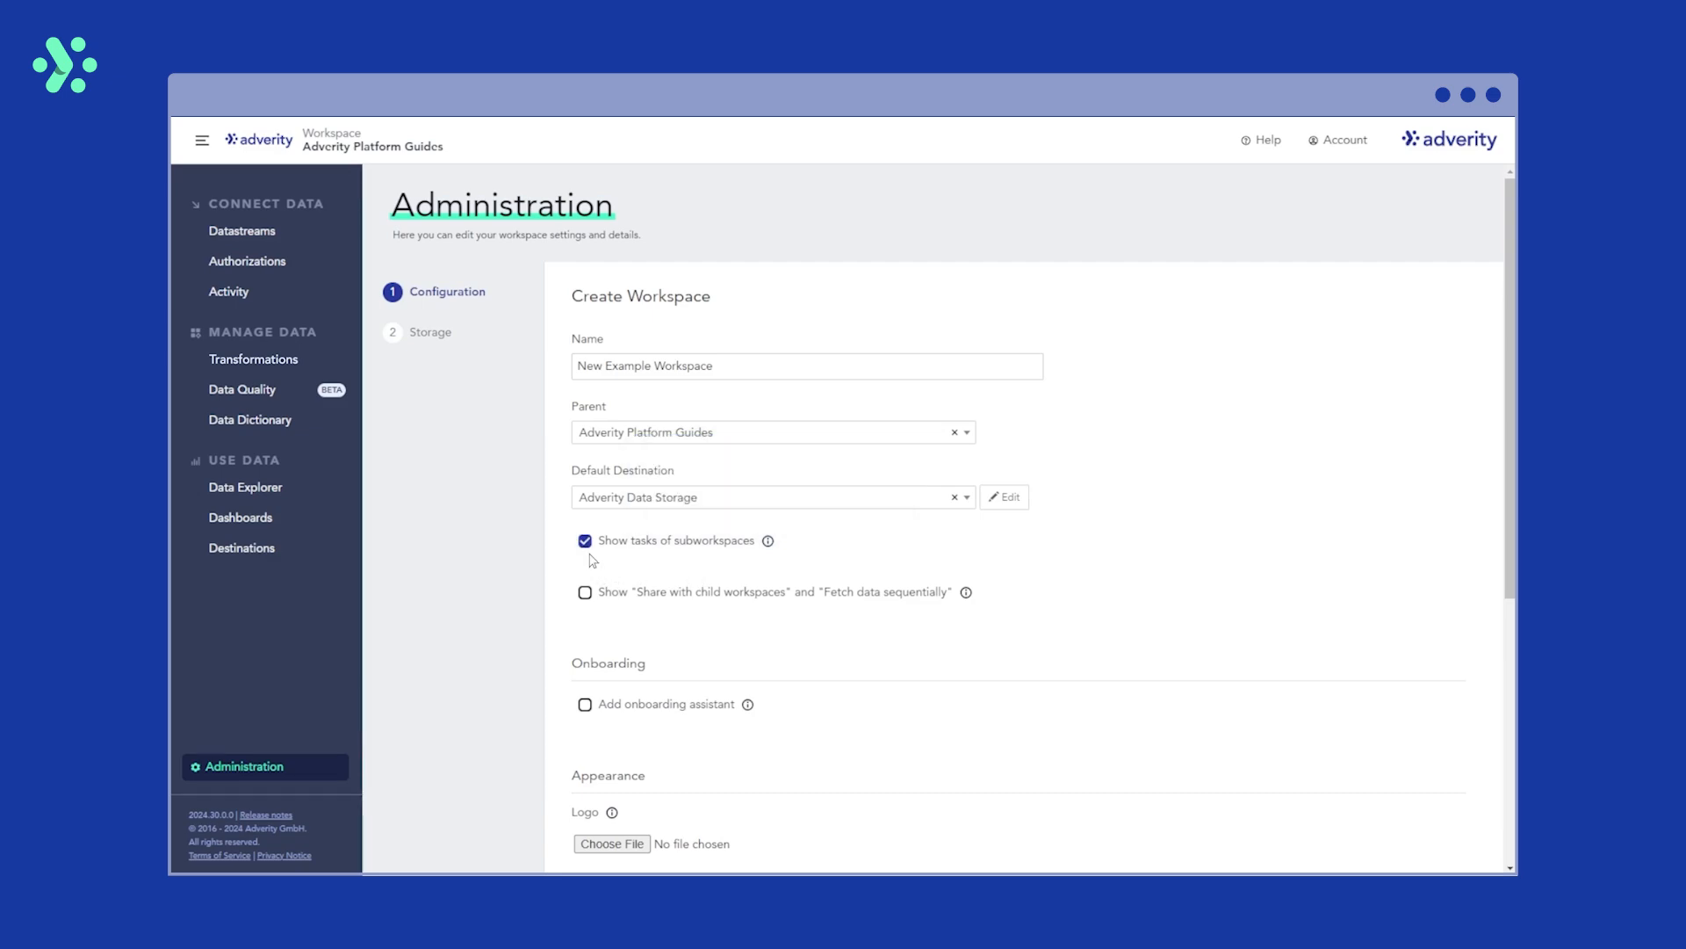
click(967, 595)
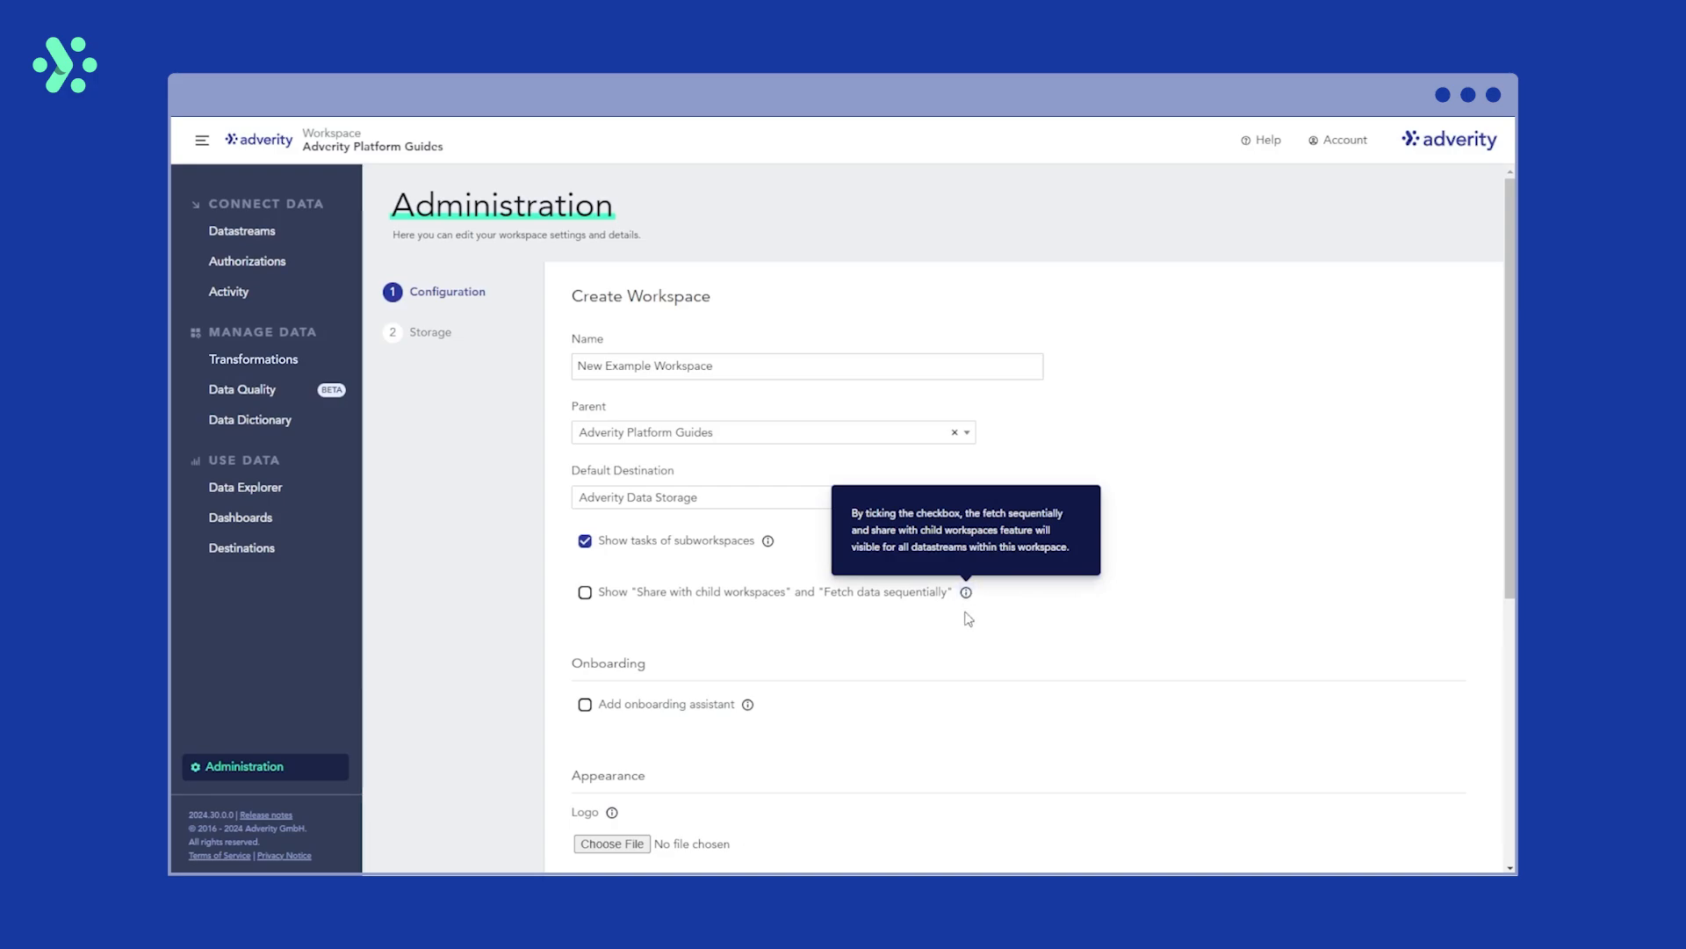
click(585, 593)
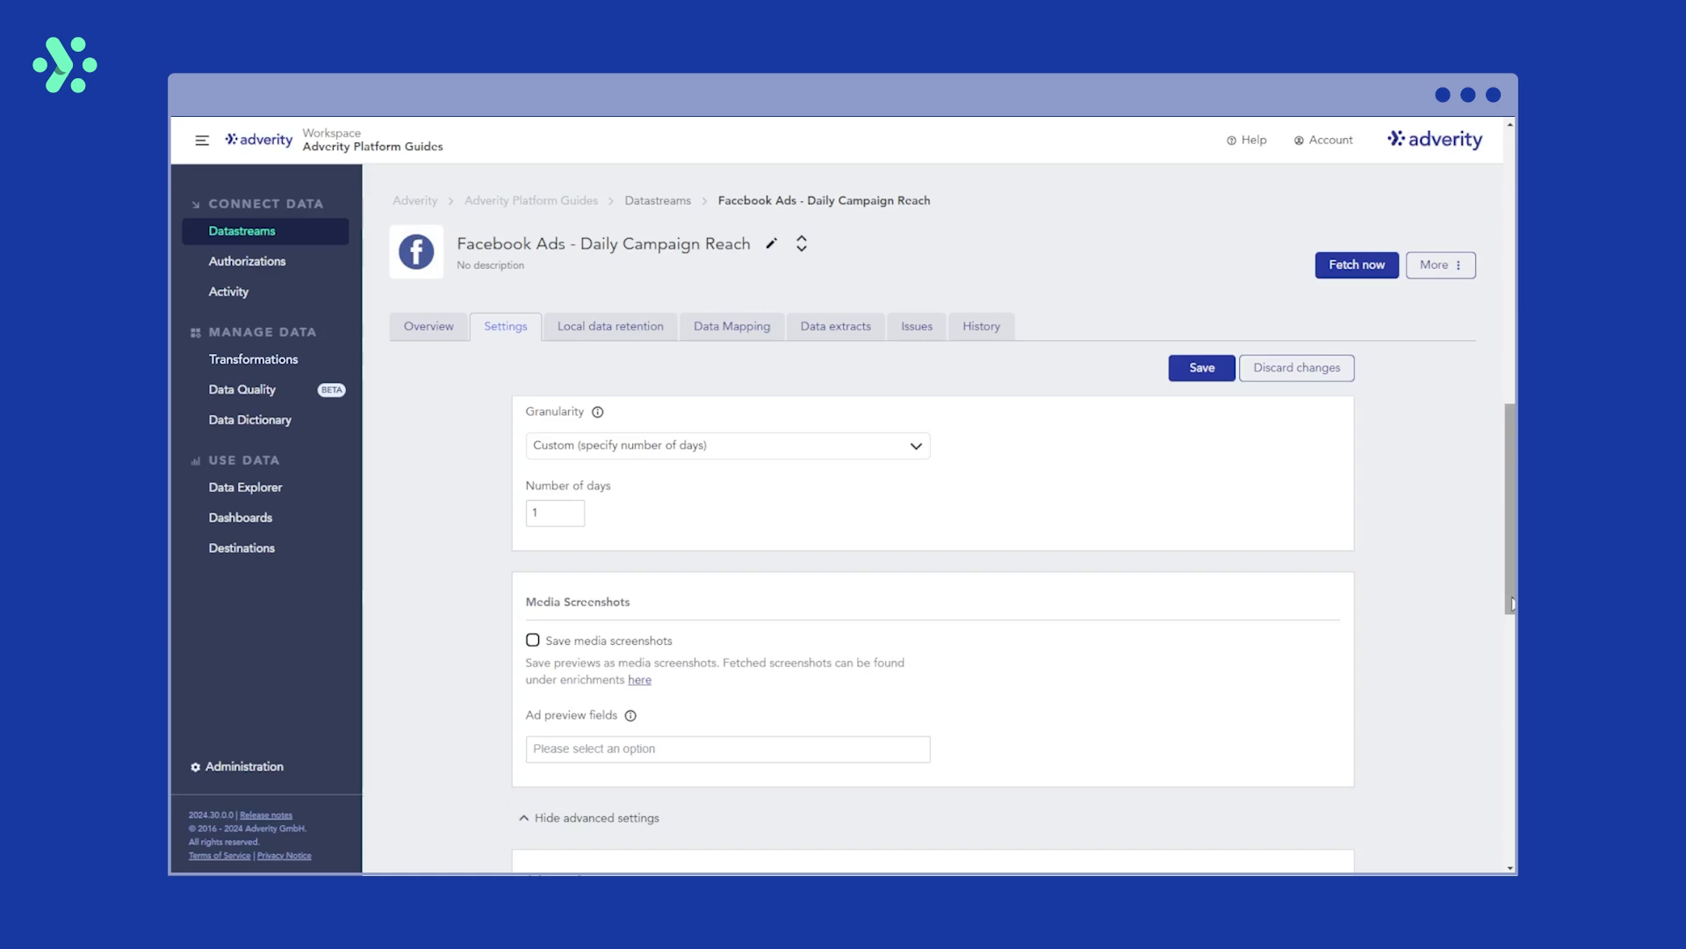
Examine the explanations of sequential fetching and sharing with child workspaces in the Facebook Ads - Daily Campaign Reach datastream's settings
scroll(1475, 734, down, 10)
drag(1510, 738, 1509, 756)
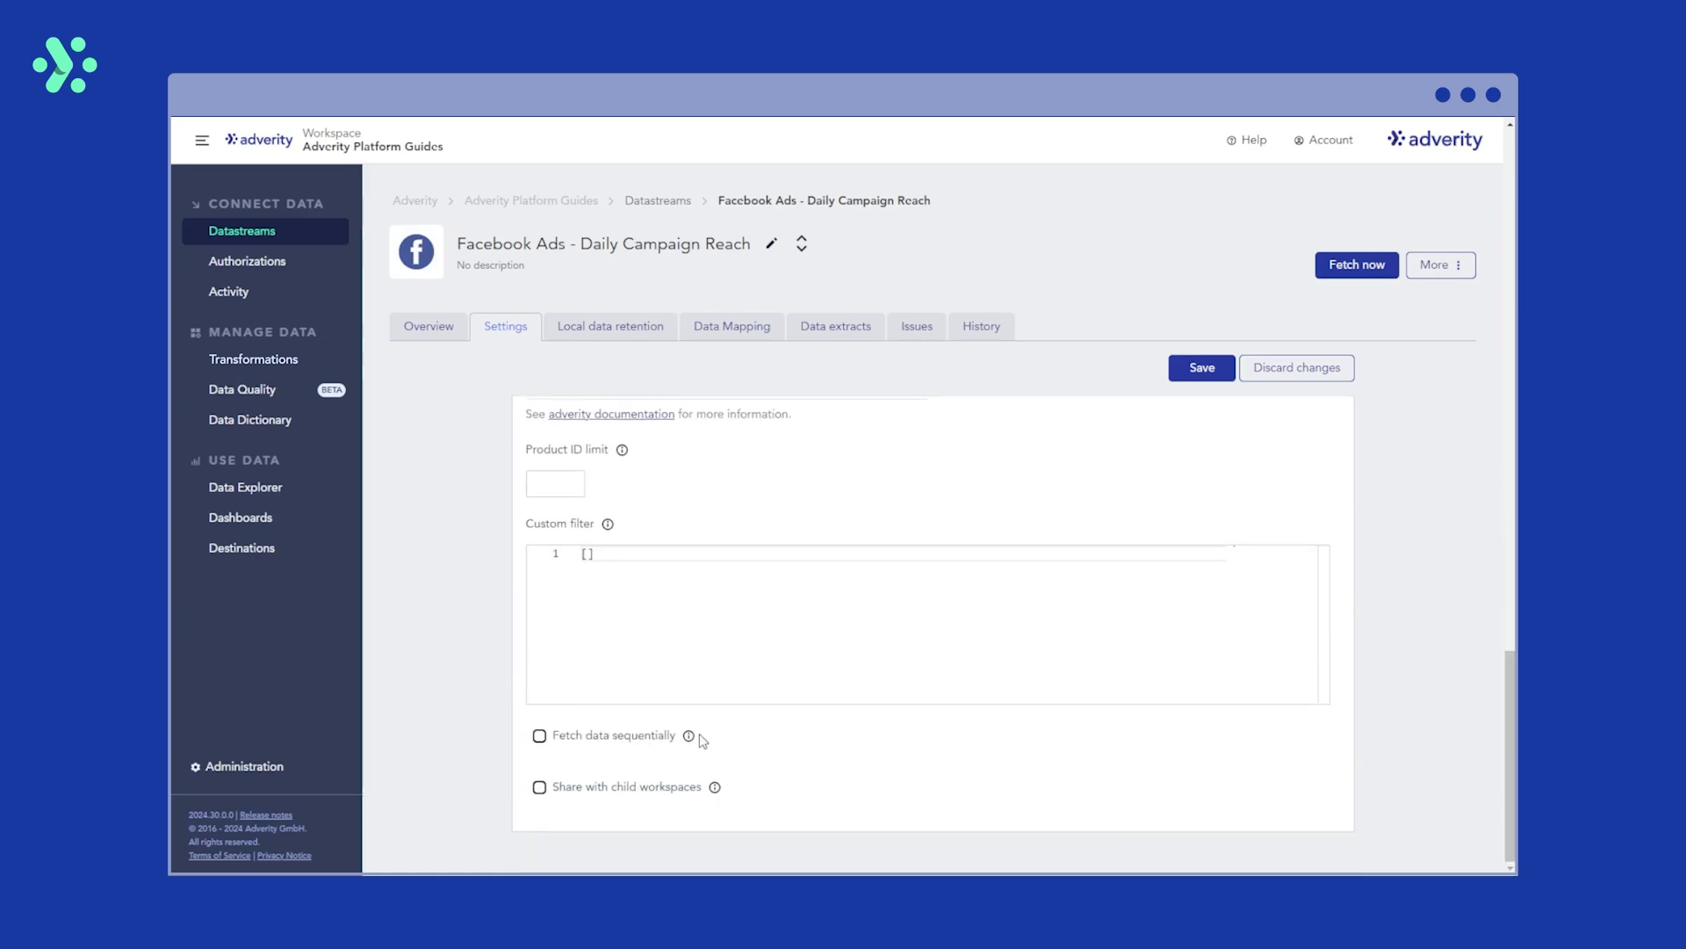
mouse_move(690, 737)
mouse_move(717, 800)
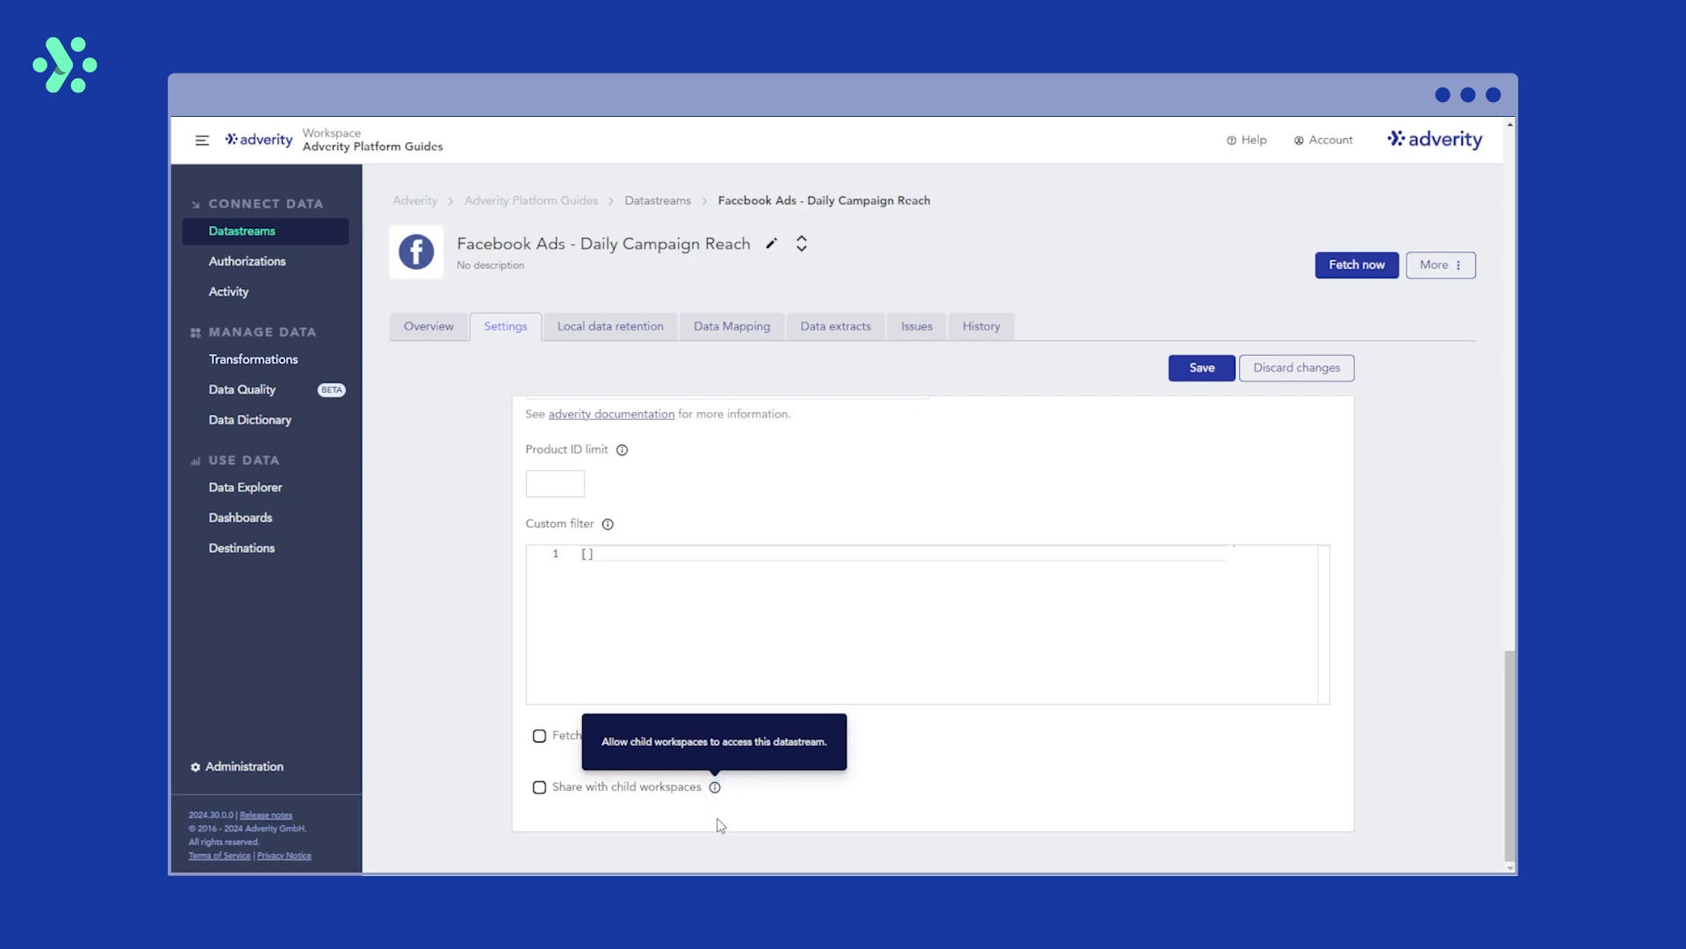
click(714, 789)
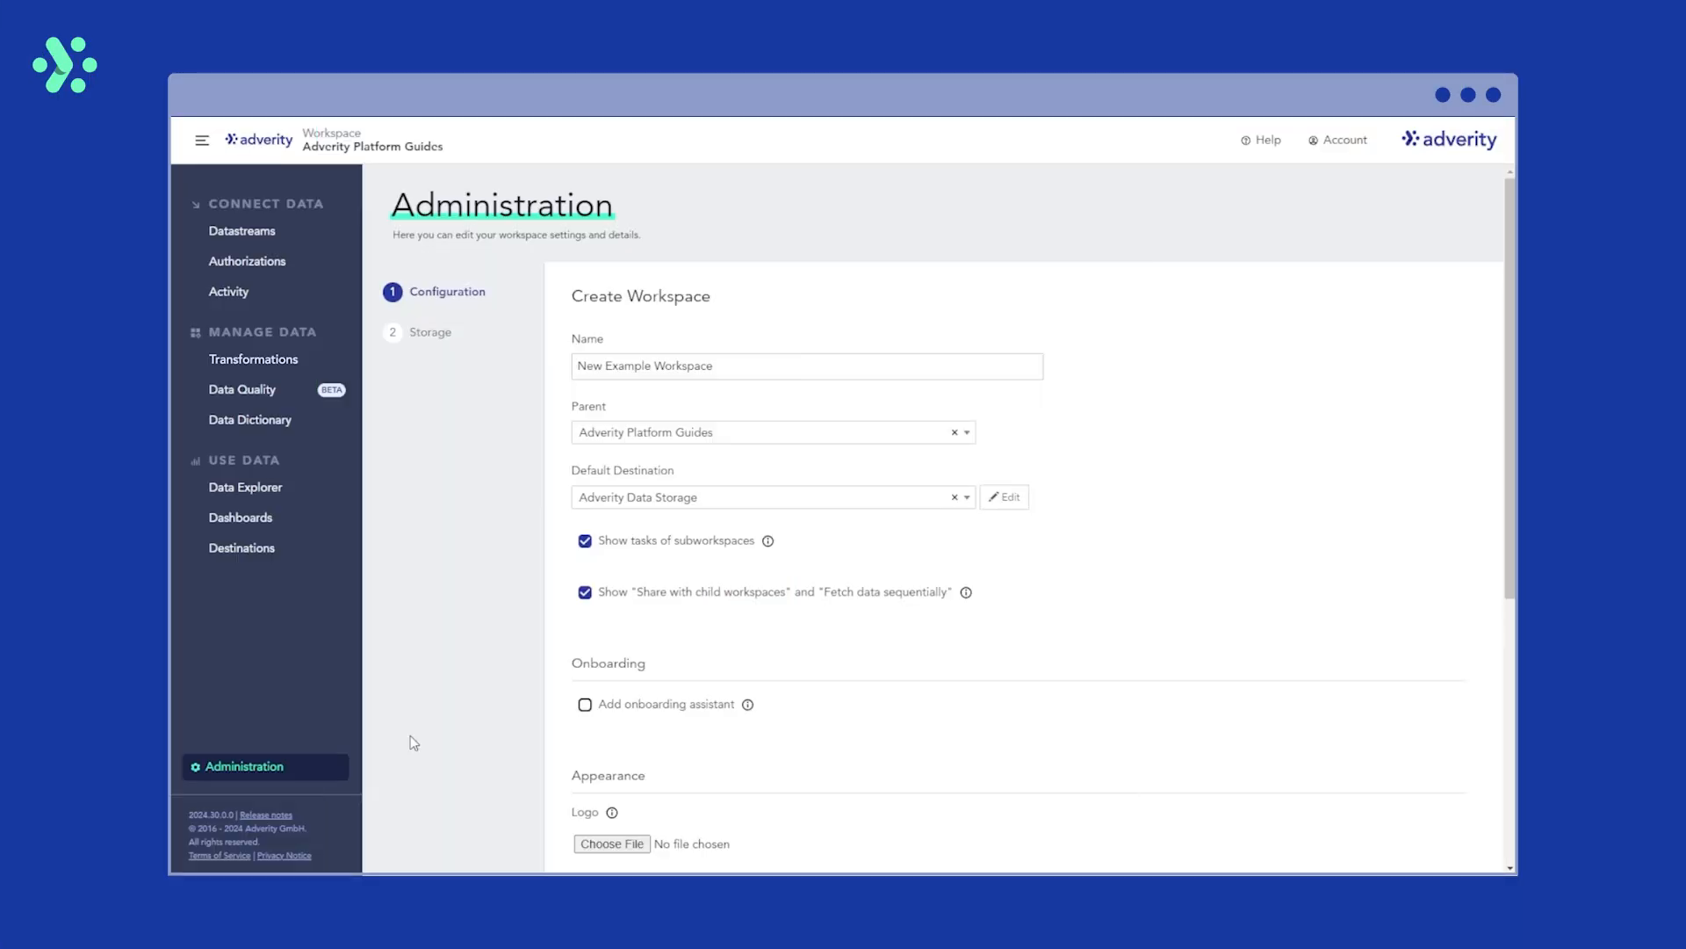
Set the new workspace's default extract filenames to Unique by day and override the default grace period
scroll(409, 735, down, 2)
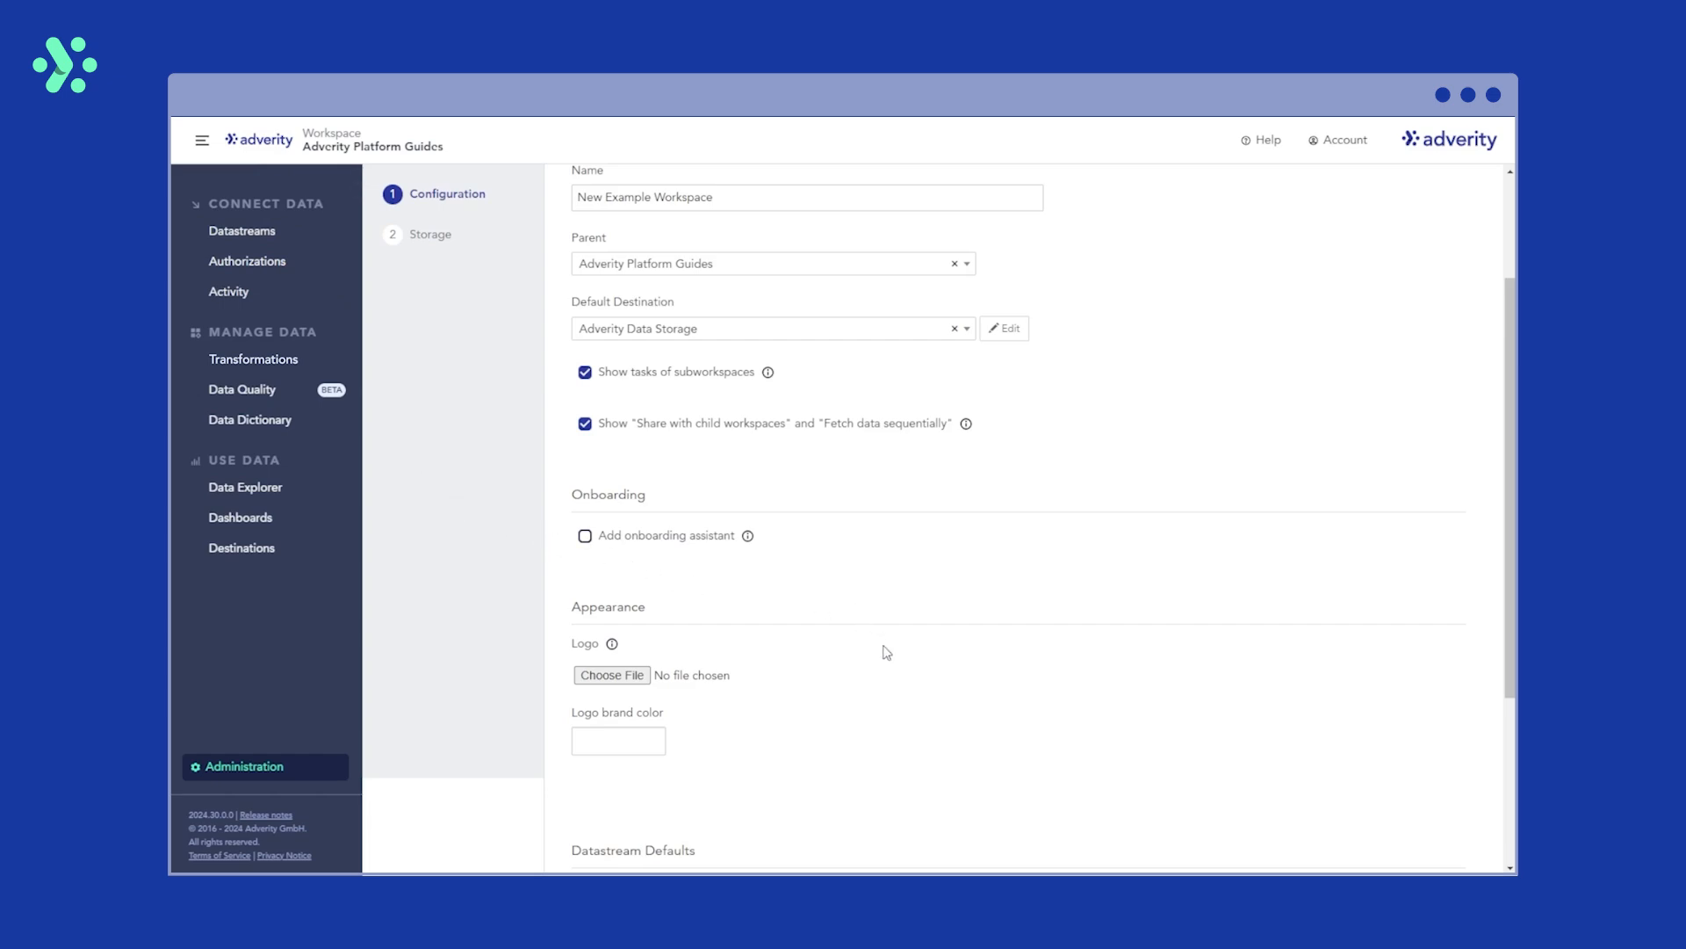
scroll(887, 652, down, 1)
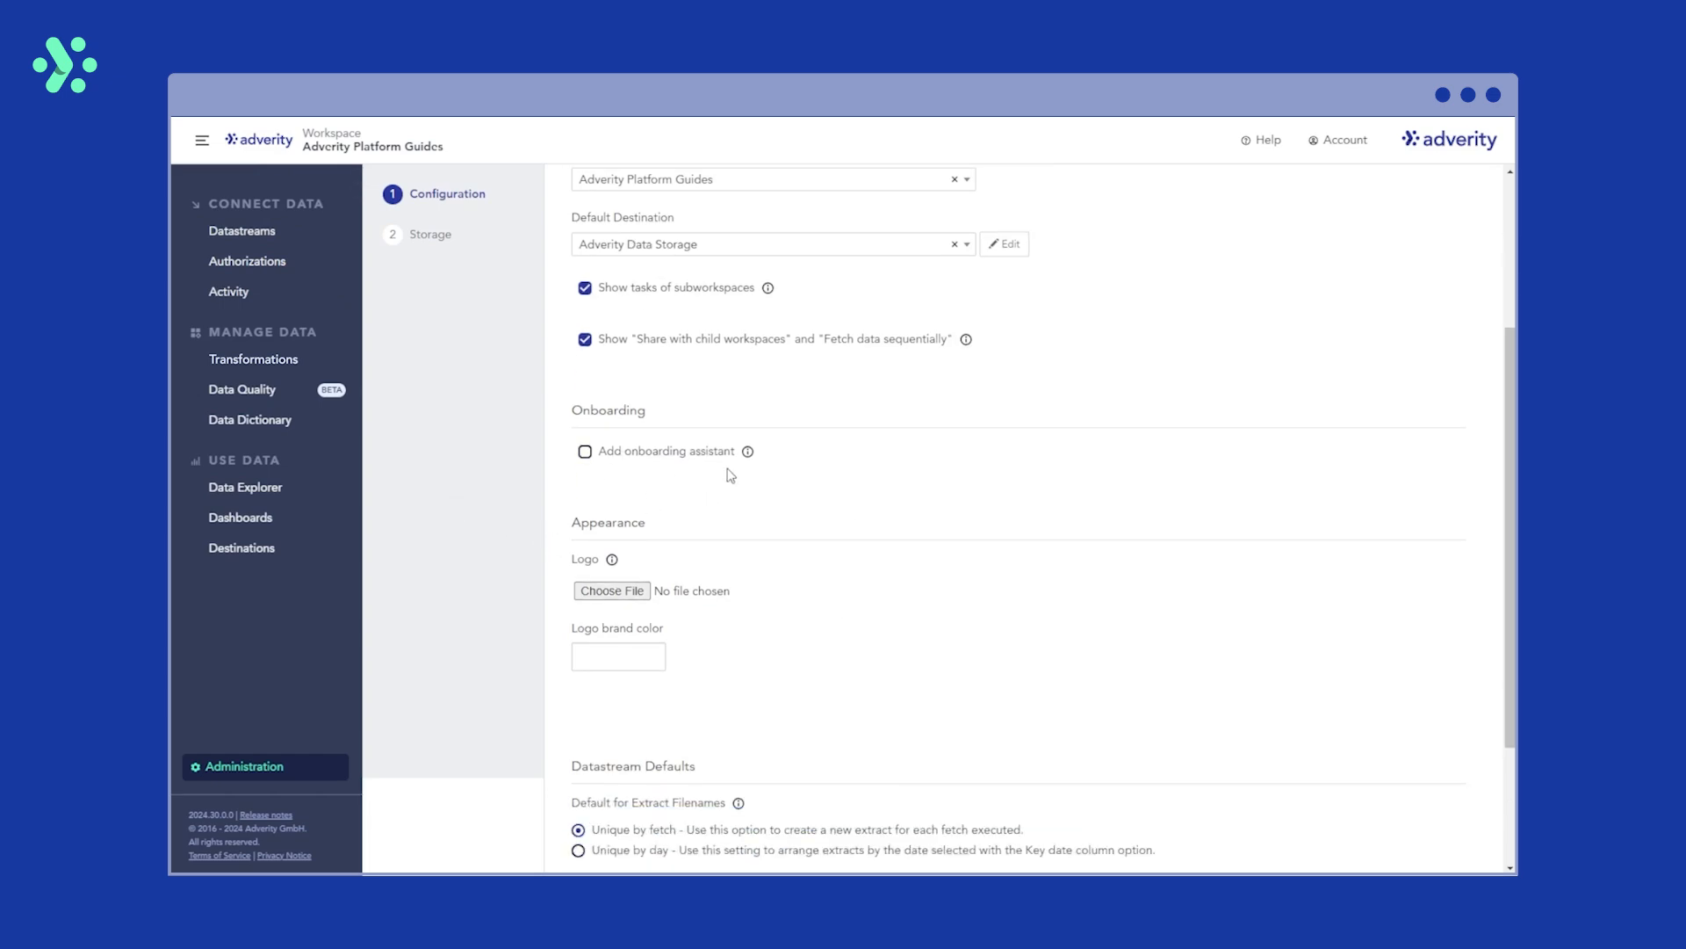
mouse_move(748, 454)
scroll(794, 520, down, 2)
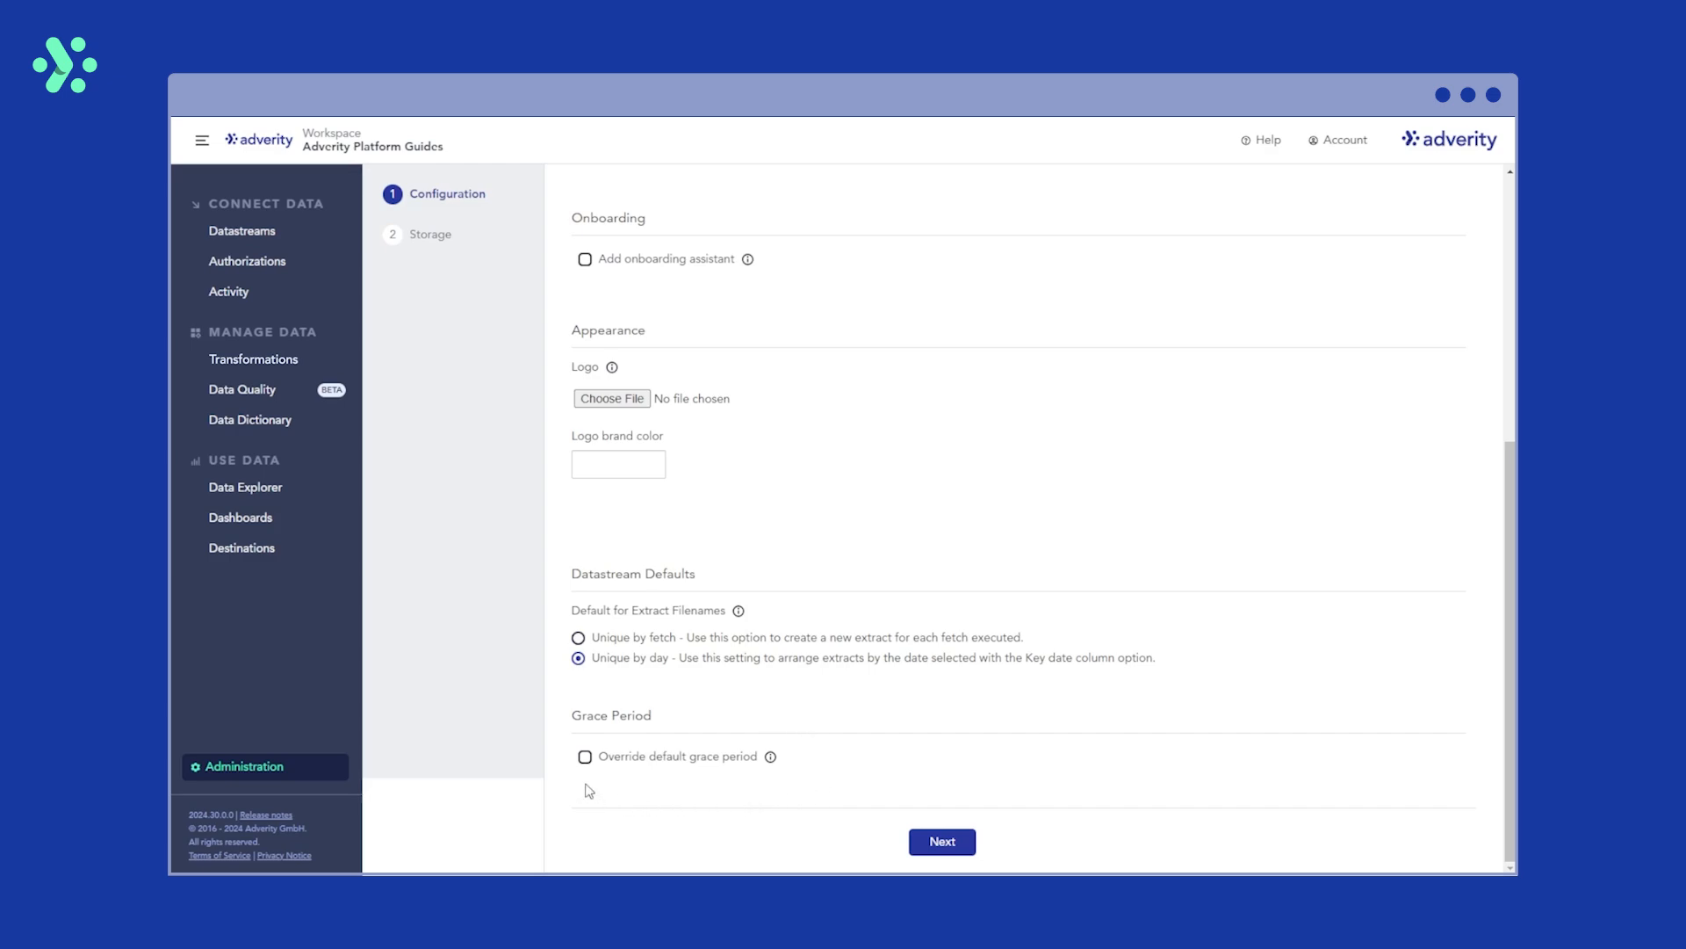
click(585, 757)
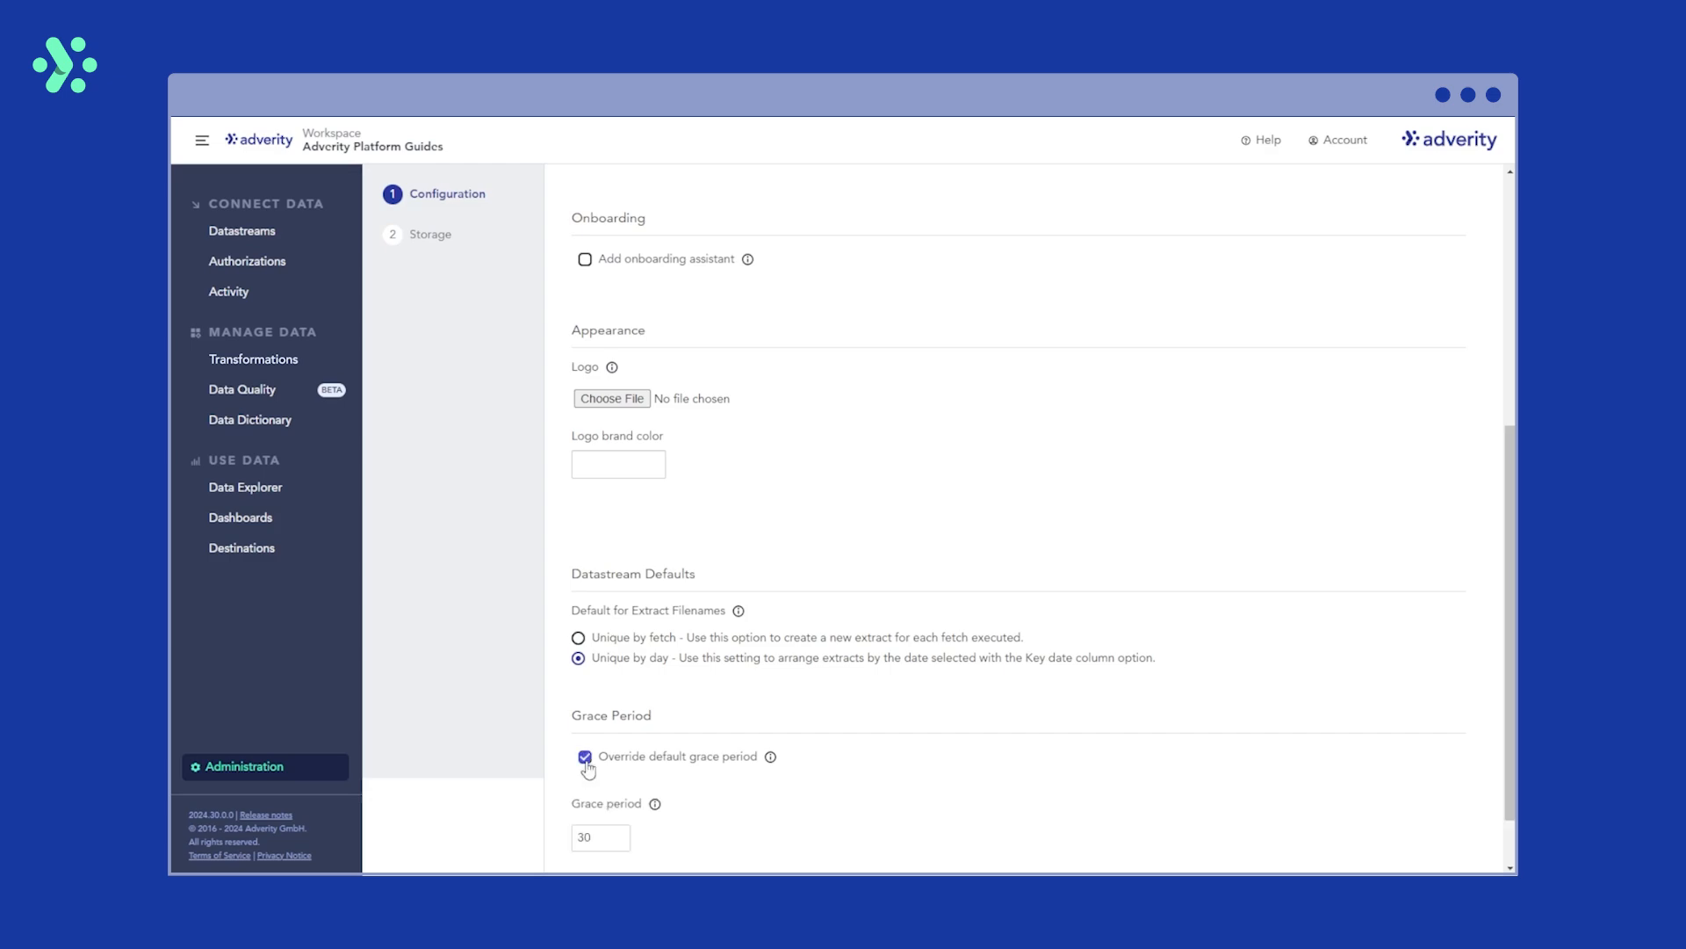
scroll(865, 767, down, 2)
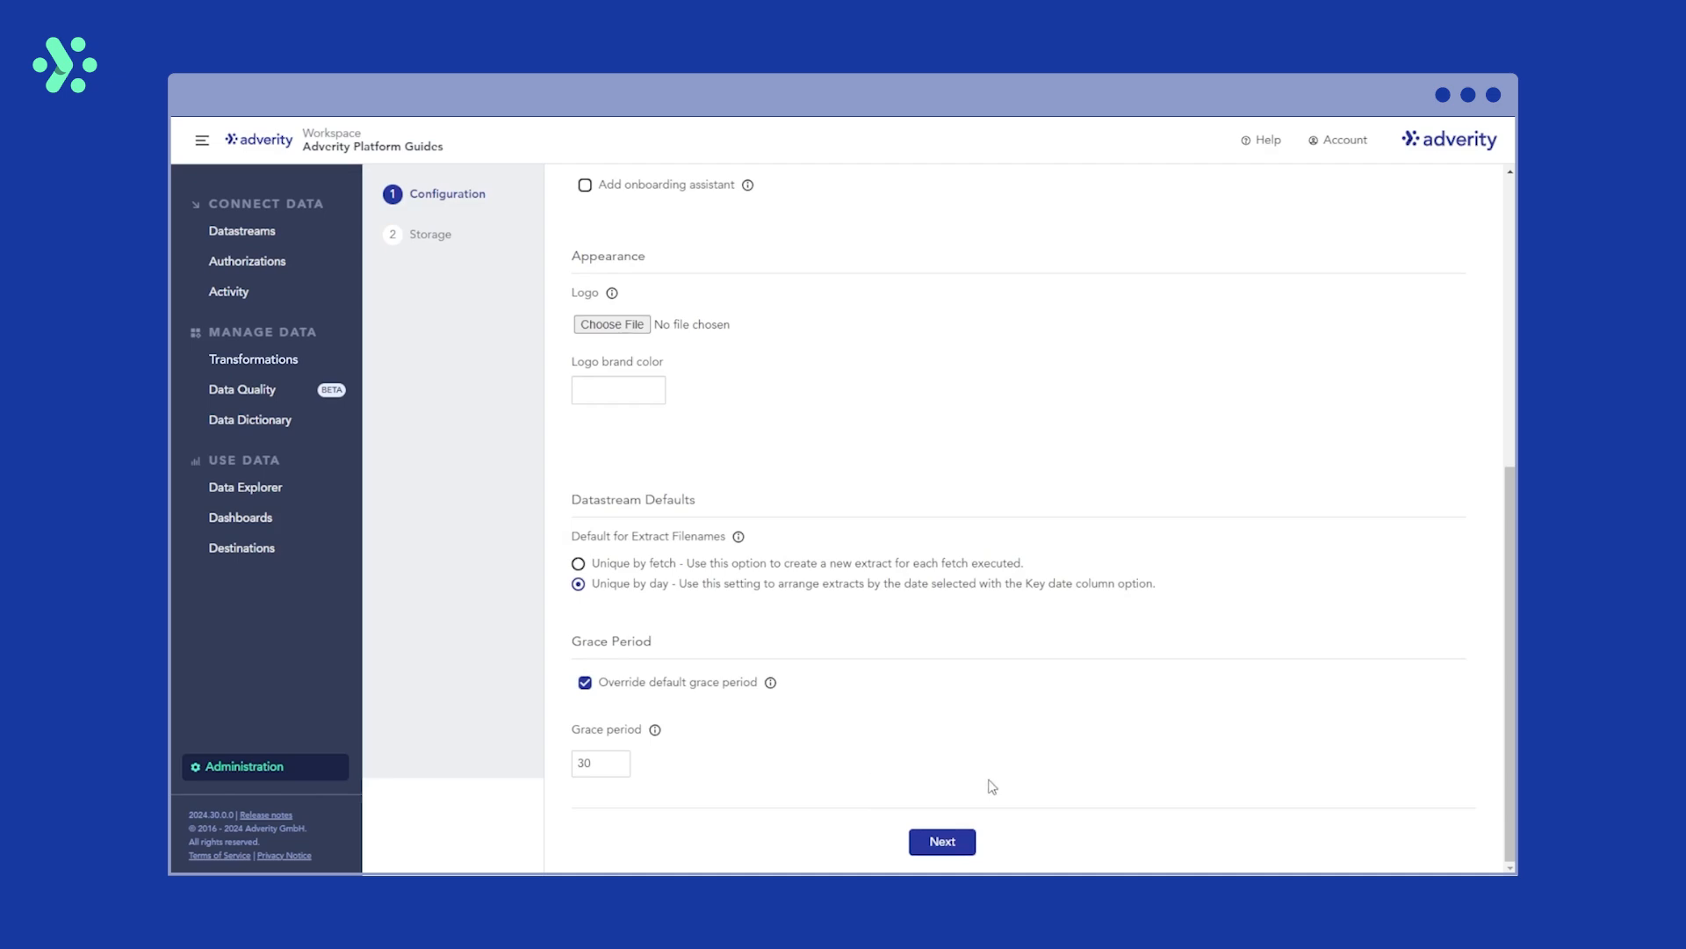
Proceed to the storage stage and choose the existing storage s3://datalake-adverity-prod-us-us-east-2/v0osnf for the workspace
click(964, 843)
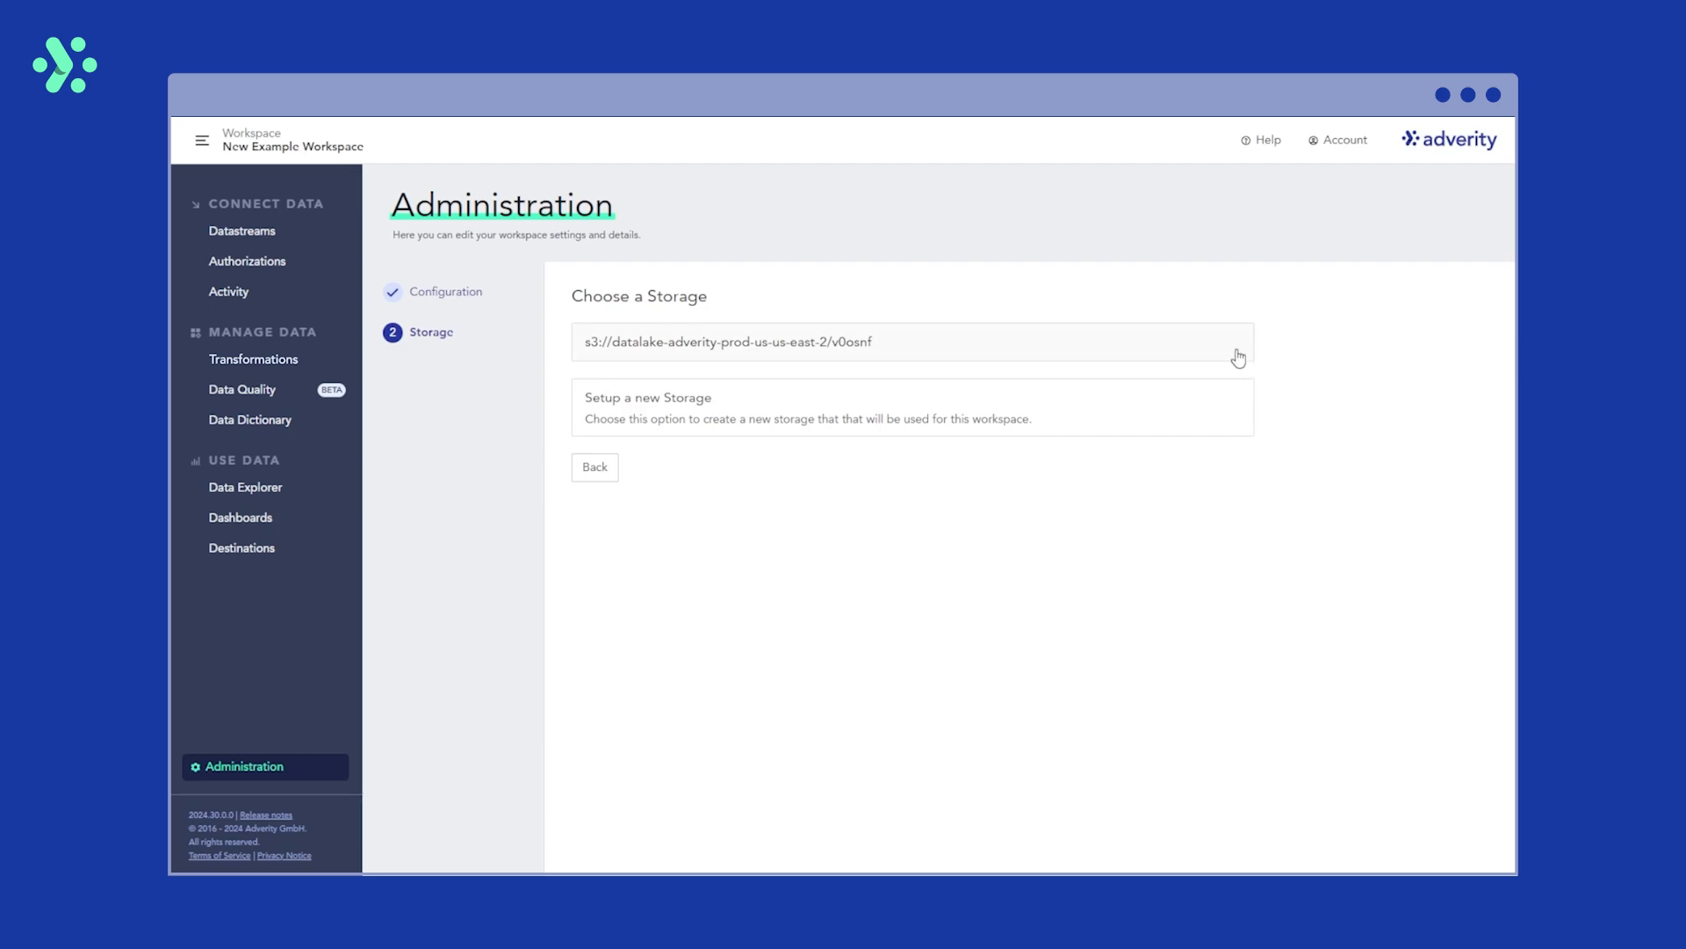
click(925, 348)
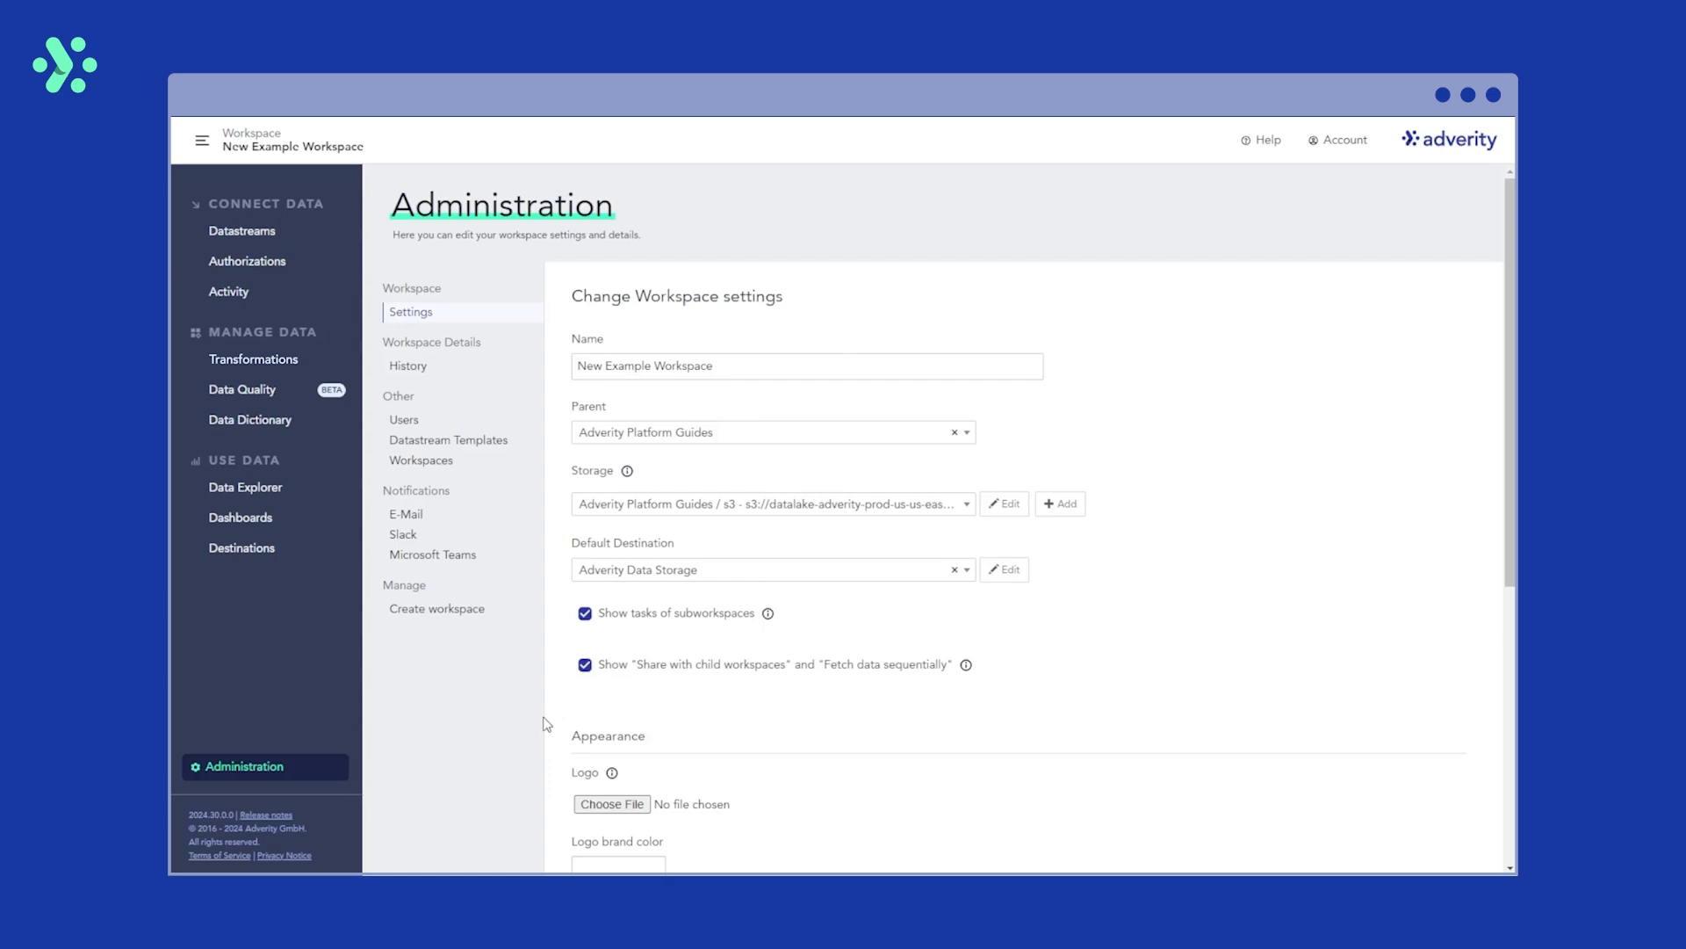
Start creating a user in the new workspace and fill in the user's email address
click(405, 423)
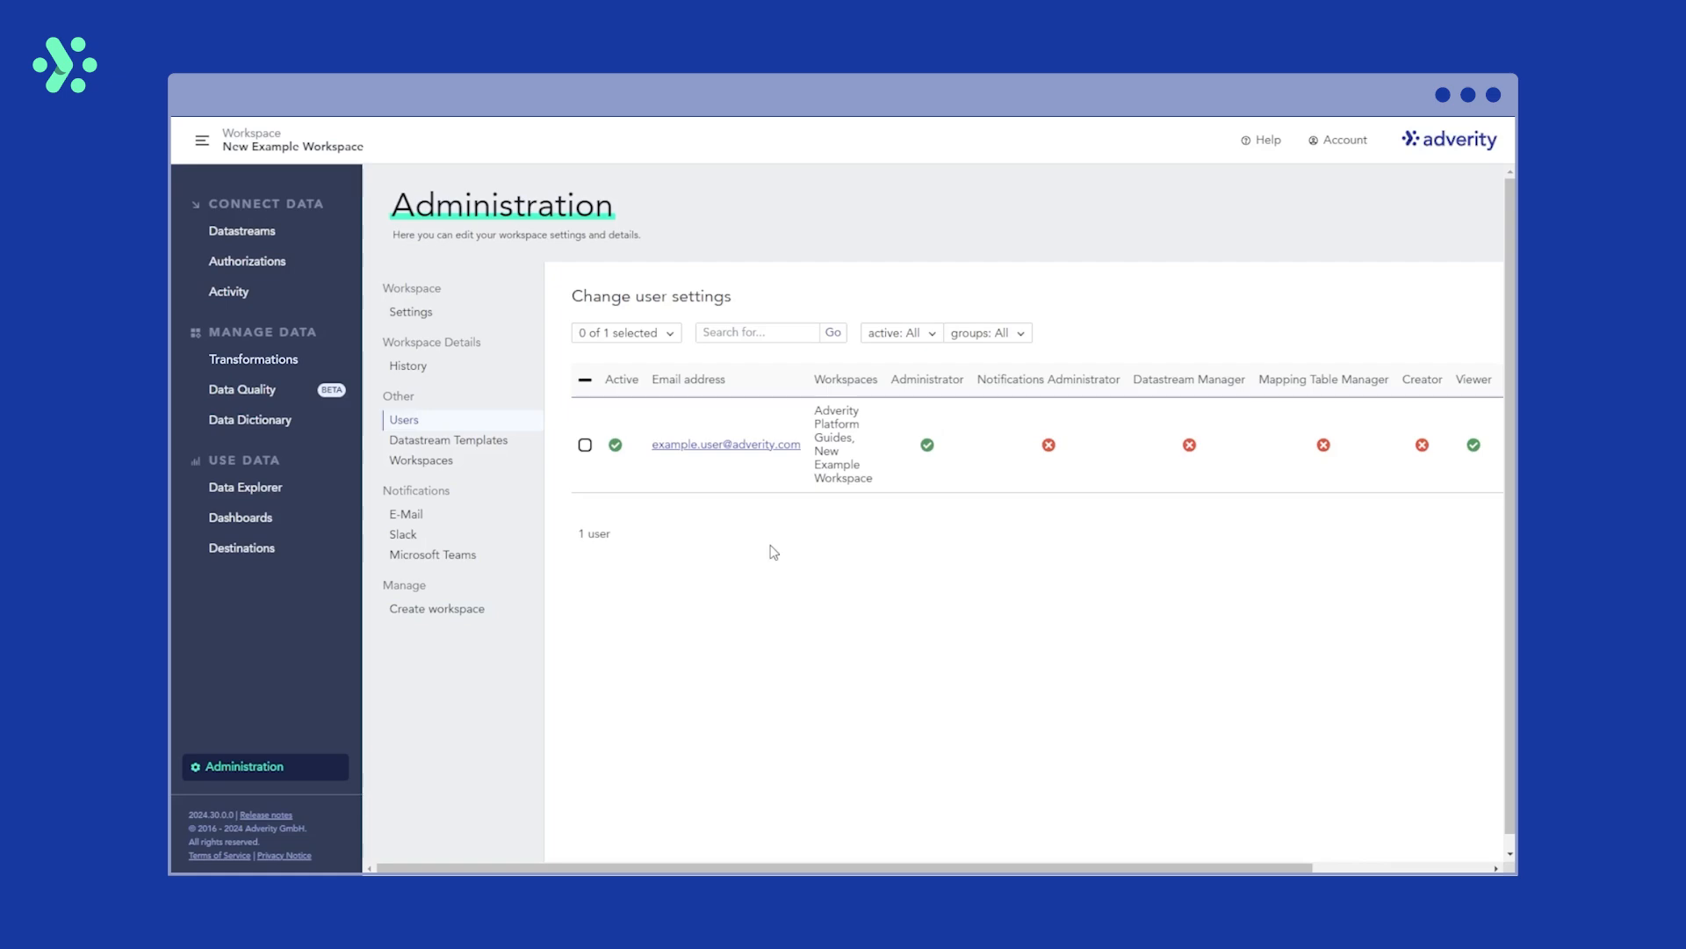
scroll(773, 551, right, 5)
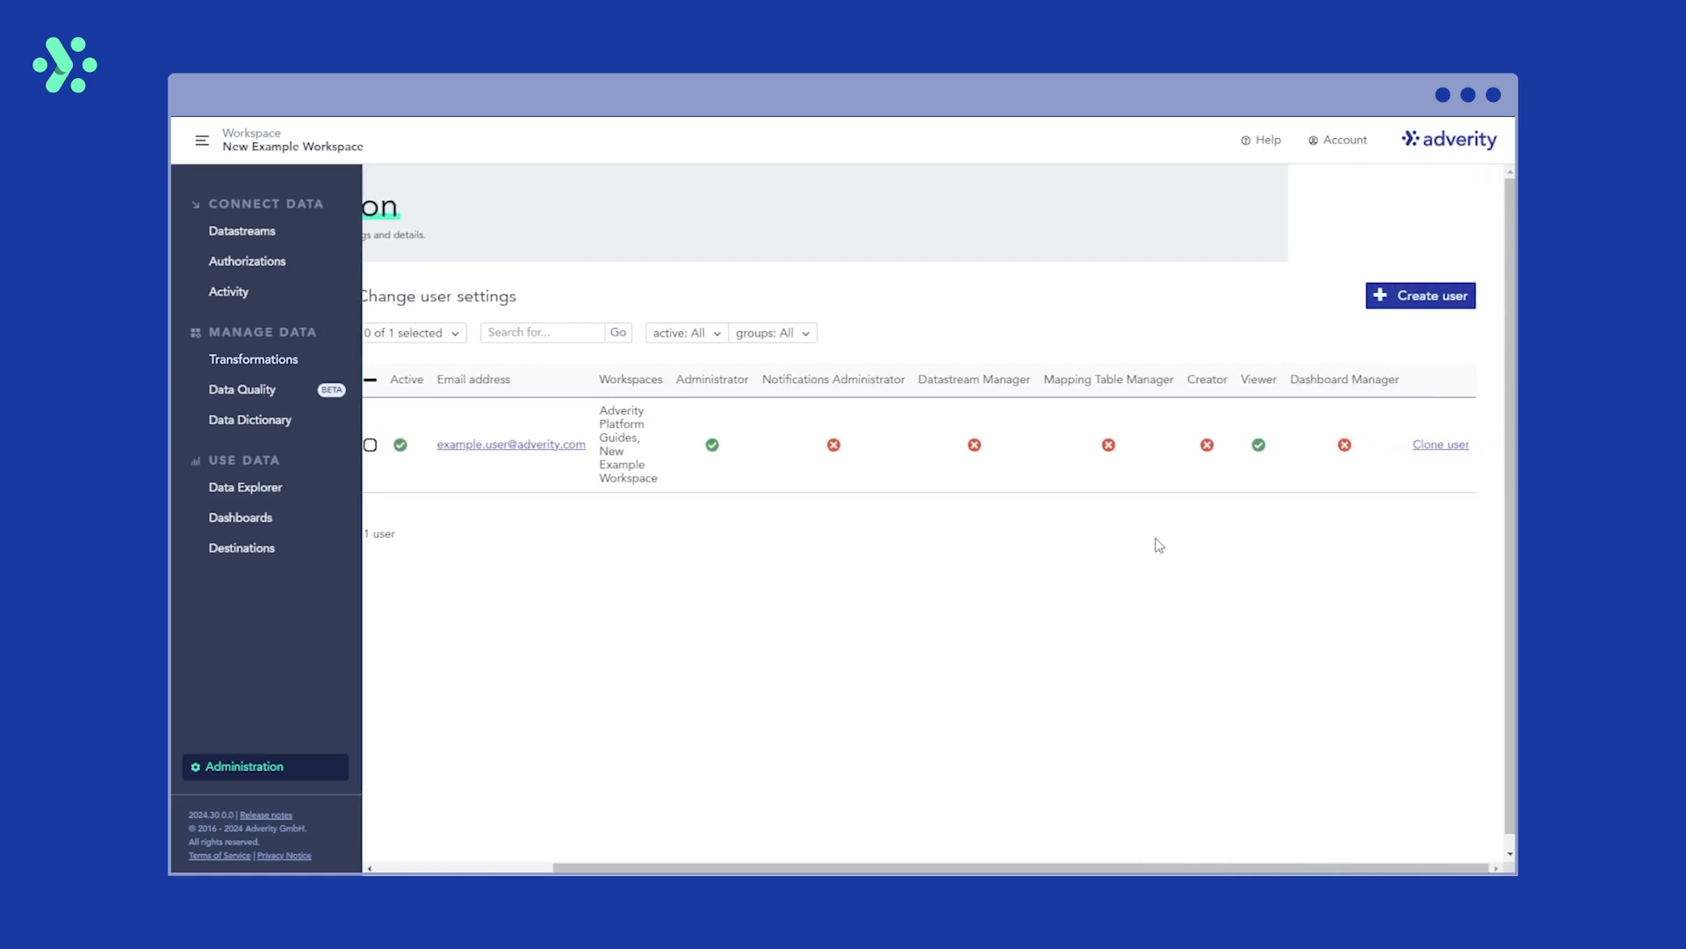
click(1414, 299)
click(606, 365)
key(ctrl+v)
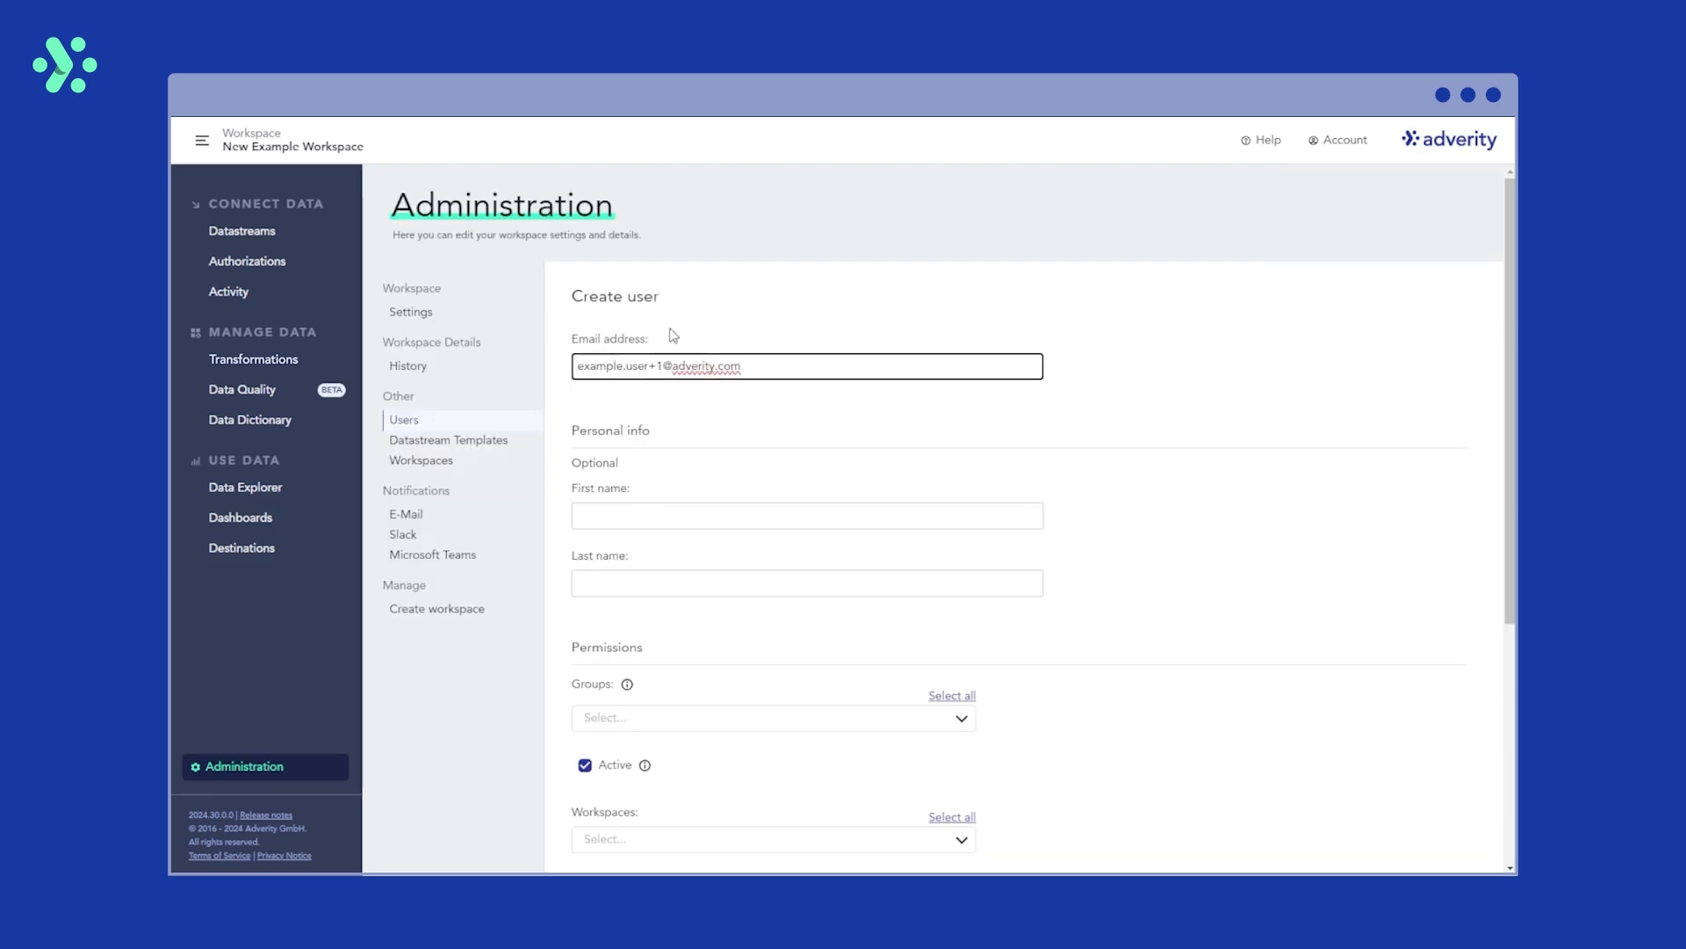
Fill in the new user's first name and last name
click(887, 516)
text(Example)
click(764, 583)
text(User)
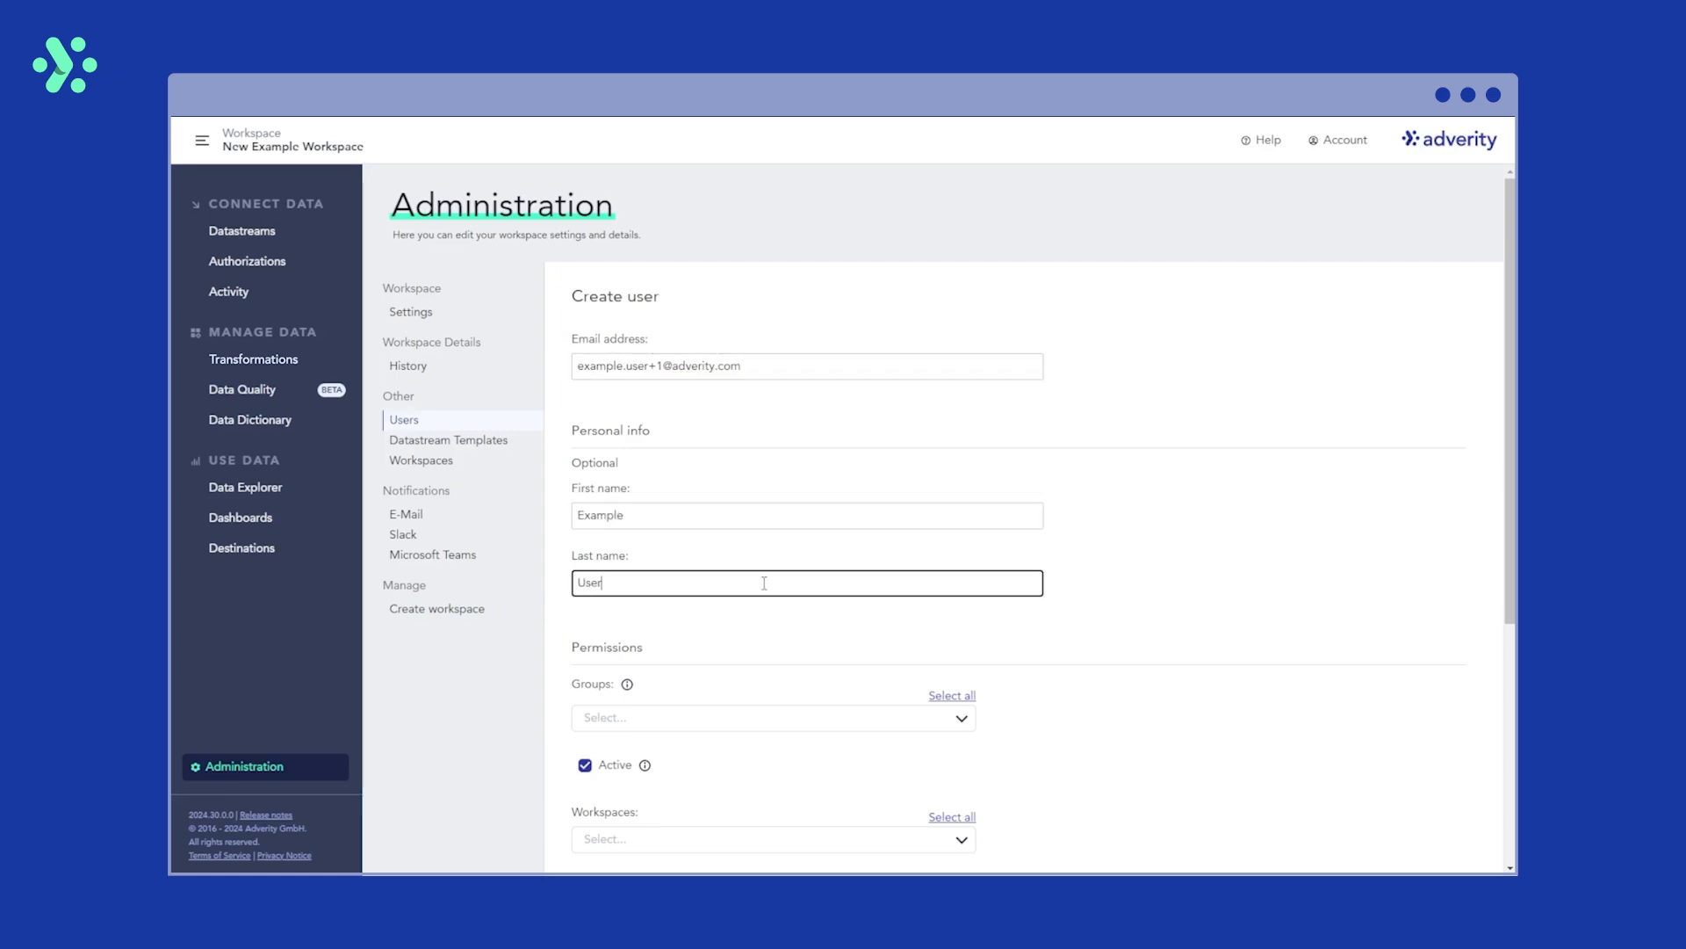
click(779, 622)
Assign the new user to the Administrator permission group
scroll(779, 622, down, 3)
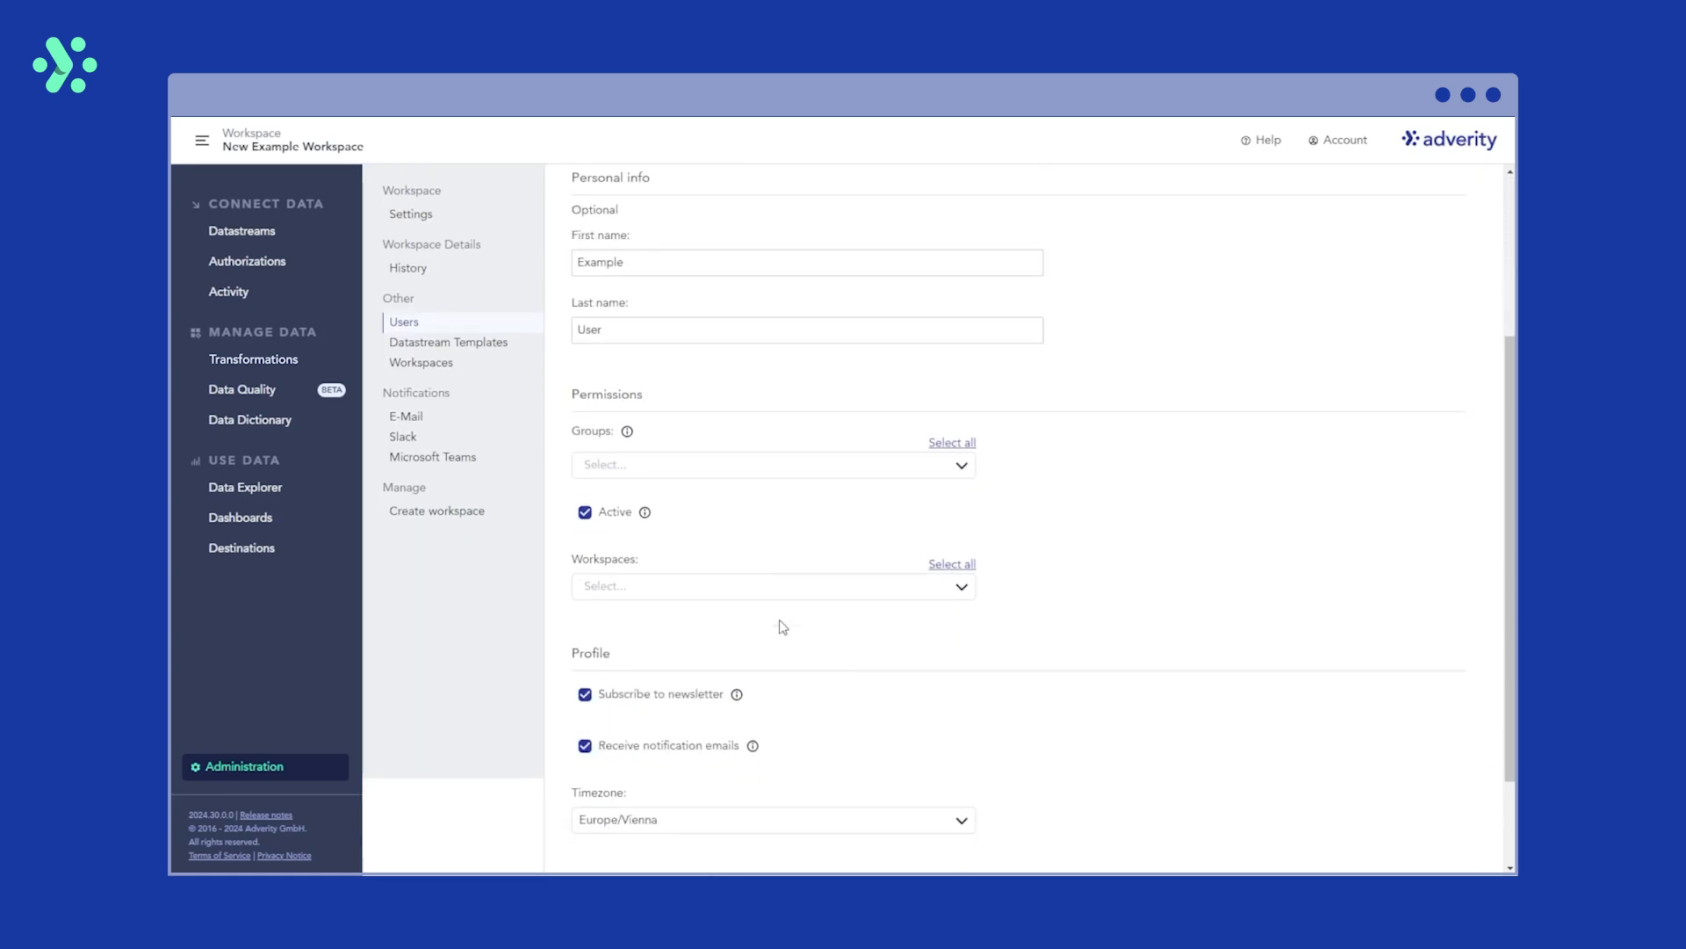
click(961, 467)
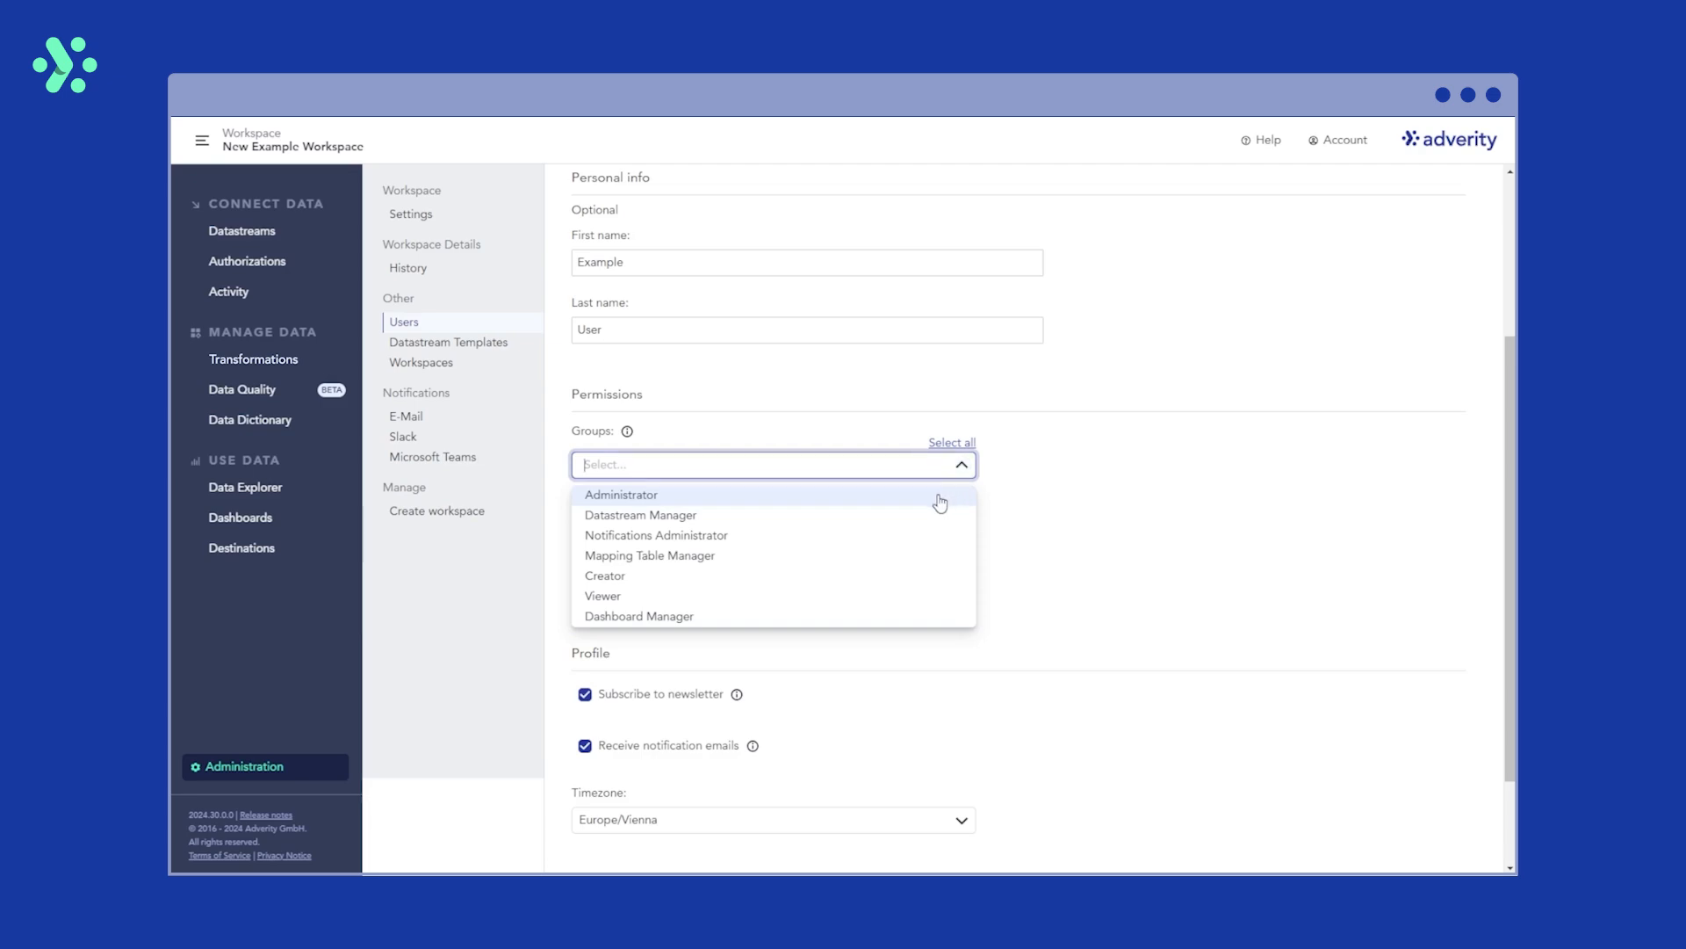
click(941, 503)
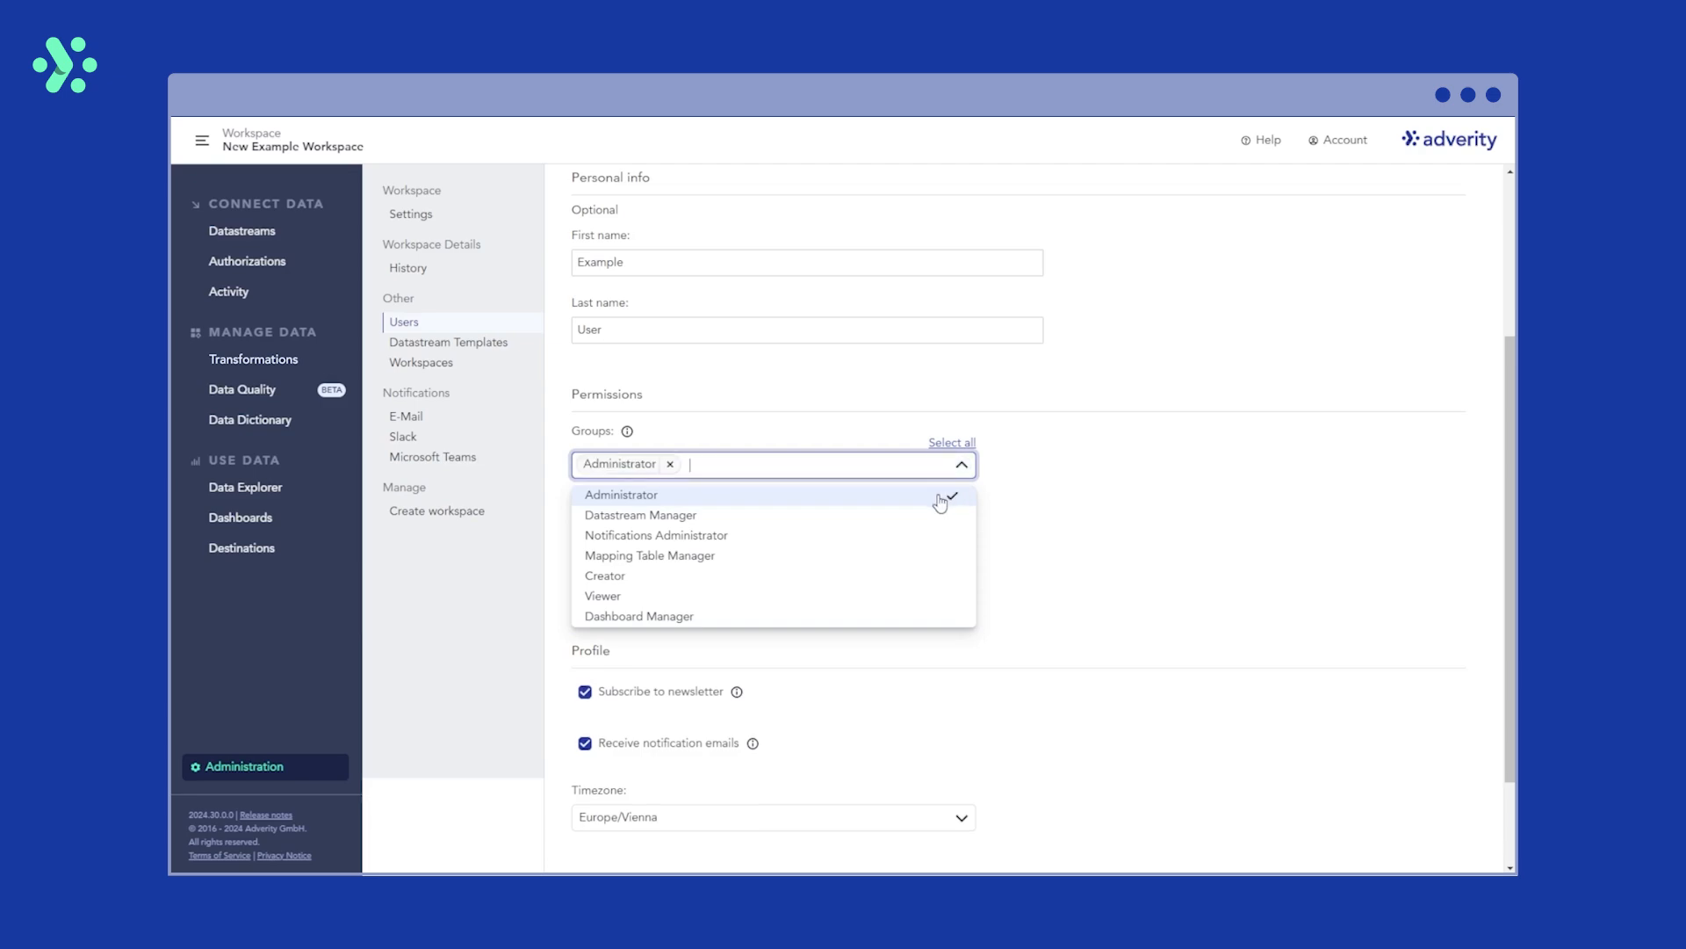
click(1020, 499)
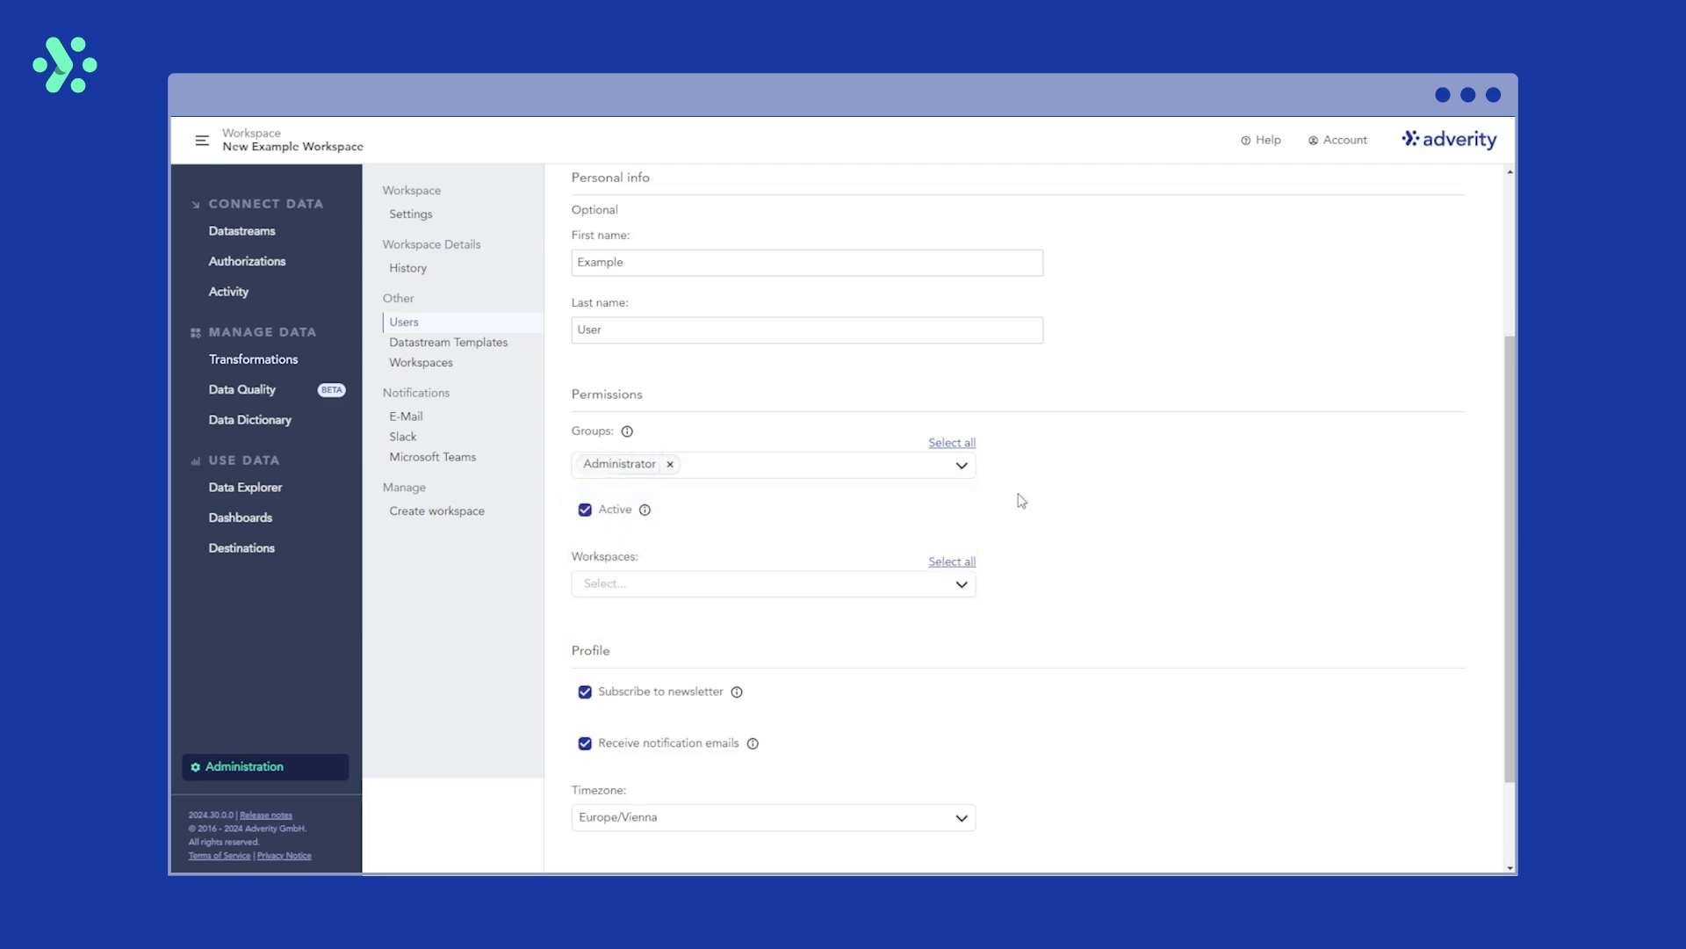
Give the new user access to all available workspaces
scroll(1021, 501, down, 2)
click(962, 459)
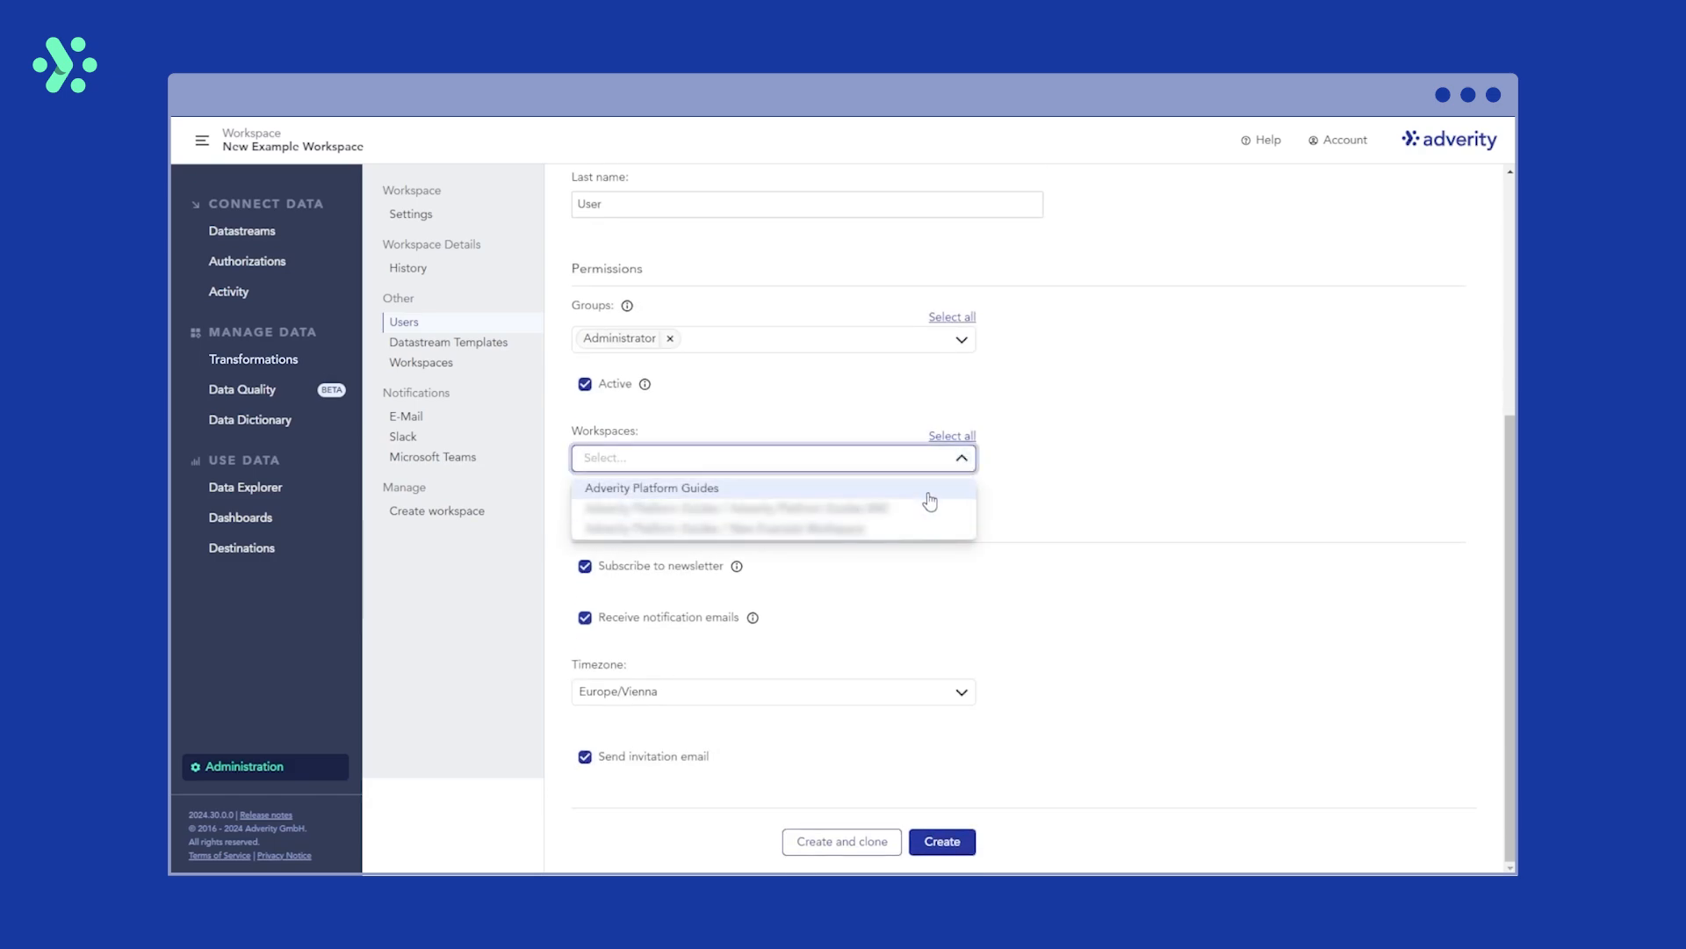
click(948, 438)
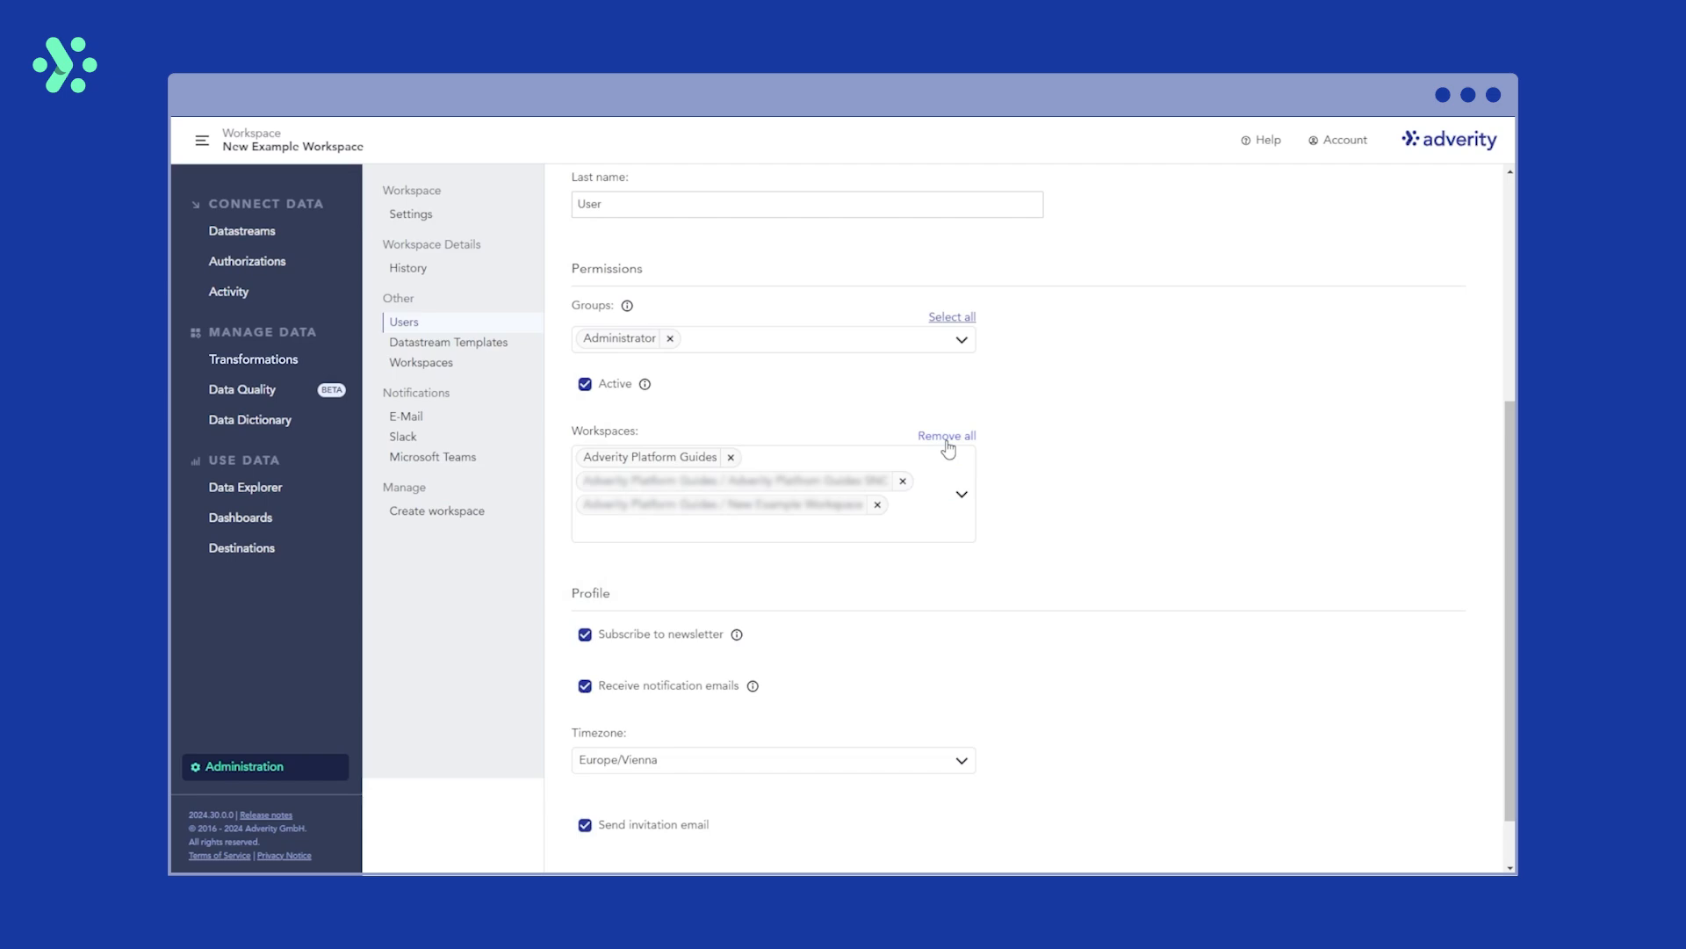
Create the user with the newsletter subscription enabled in the profile options
scroll(1039, 475, down, 1)
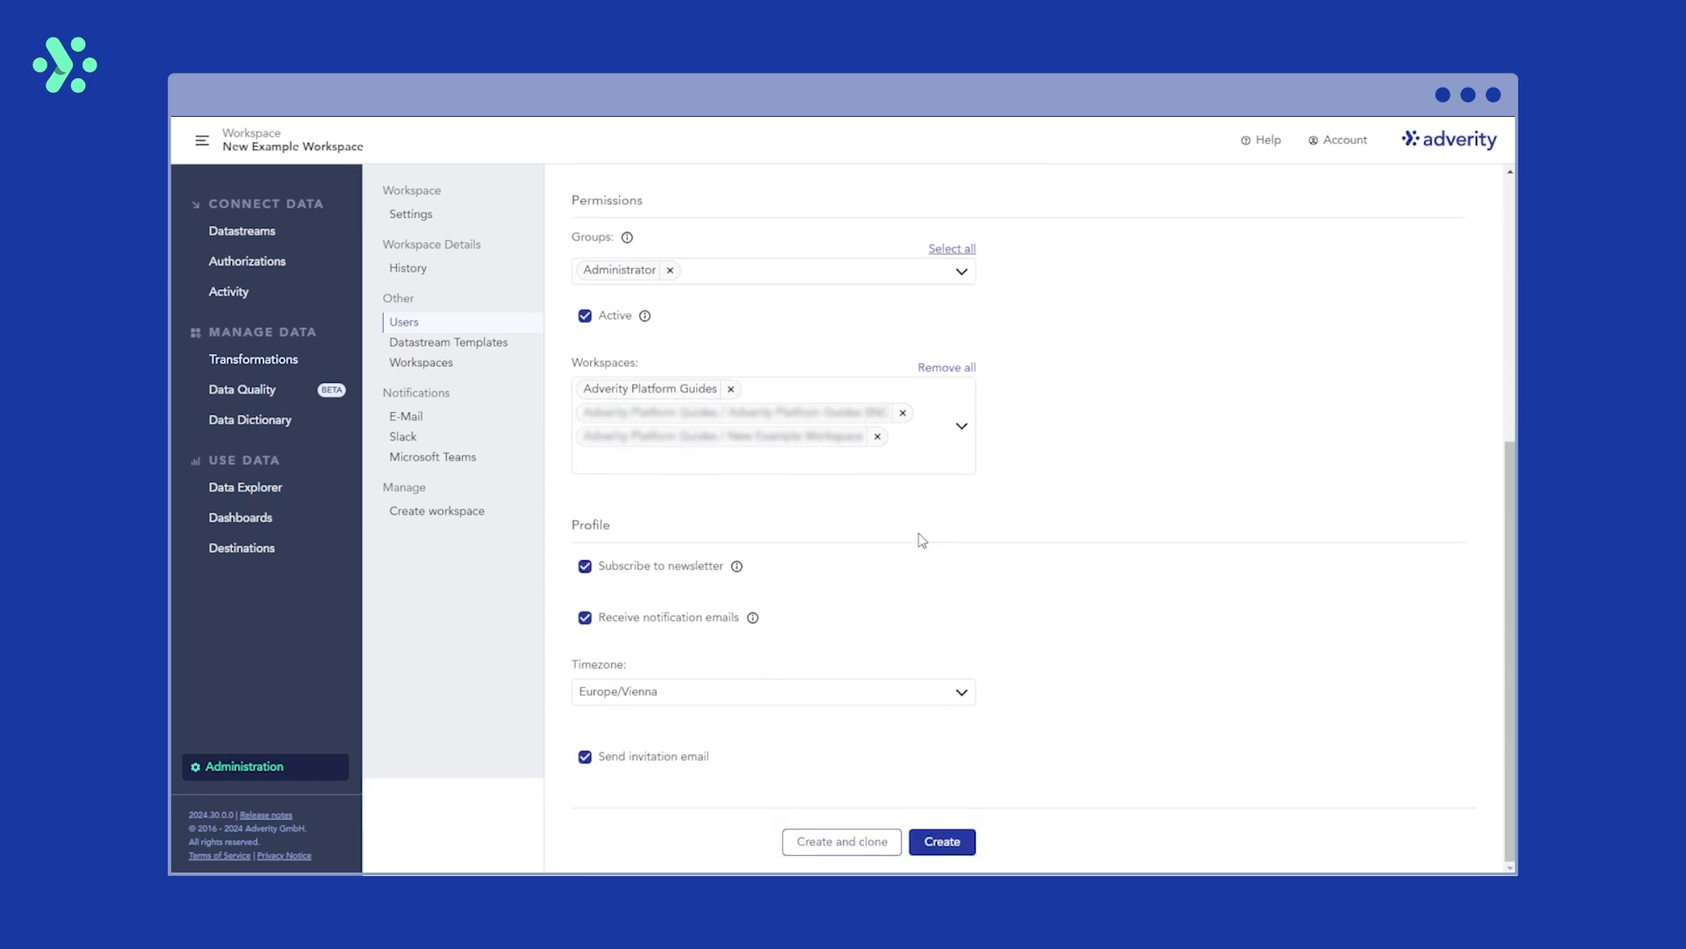
click(586, 572)
click(586, 572)
click(942, 843)
click(942, 843)
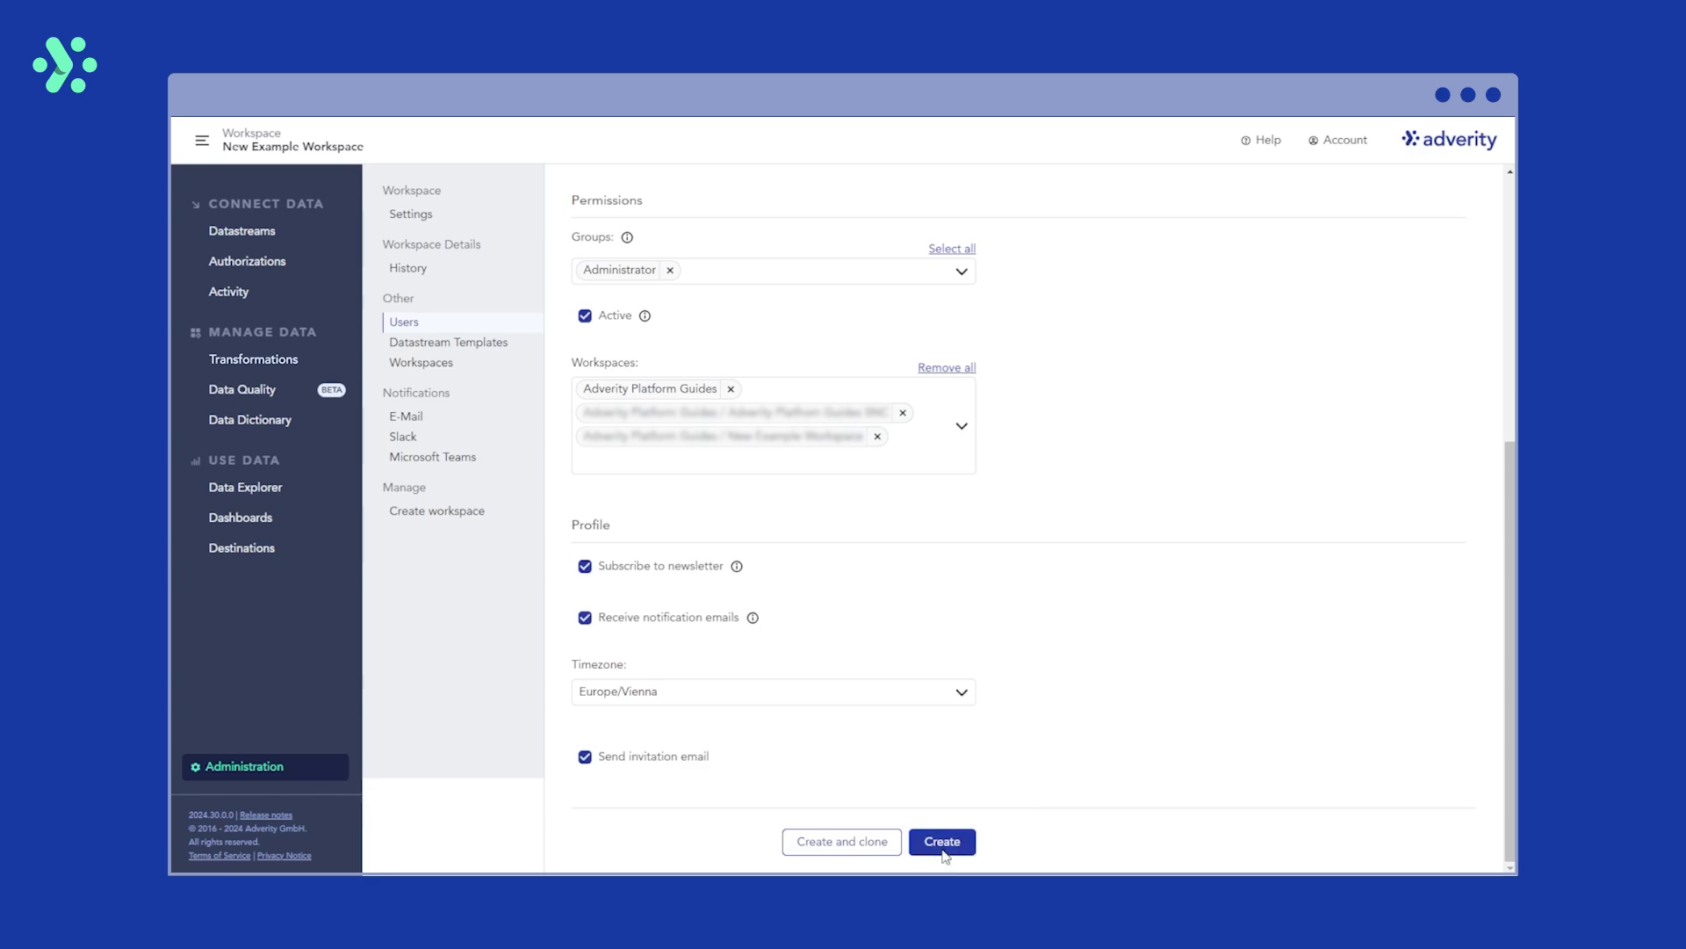